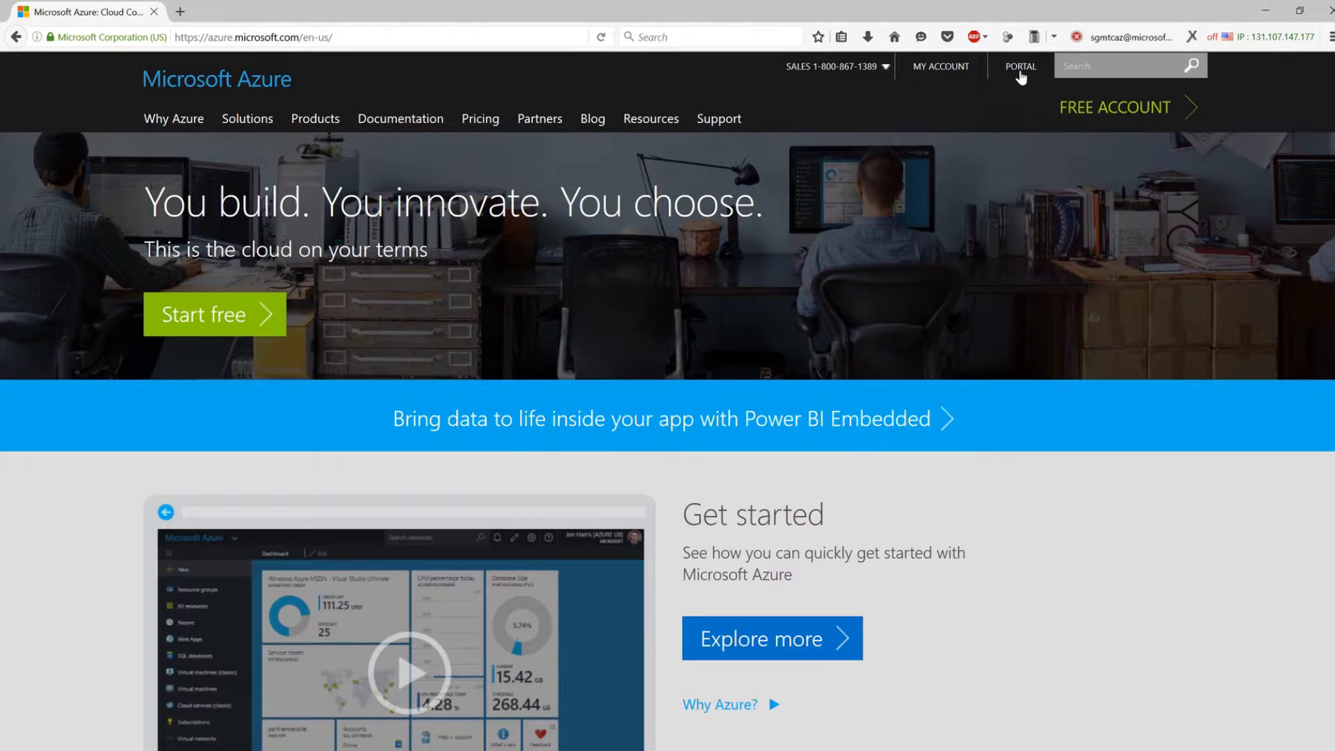
# Open the account's Usage and billing overview from MY ACCOUNT.
pyautogui.click(950, 69)
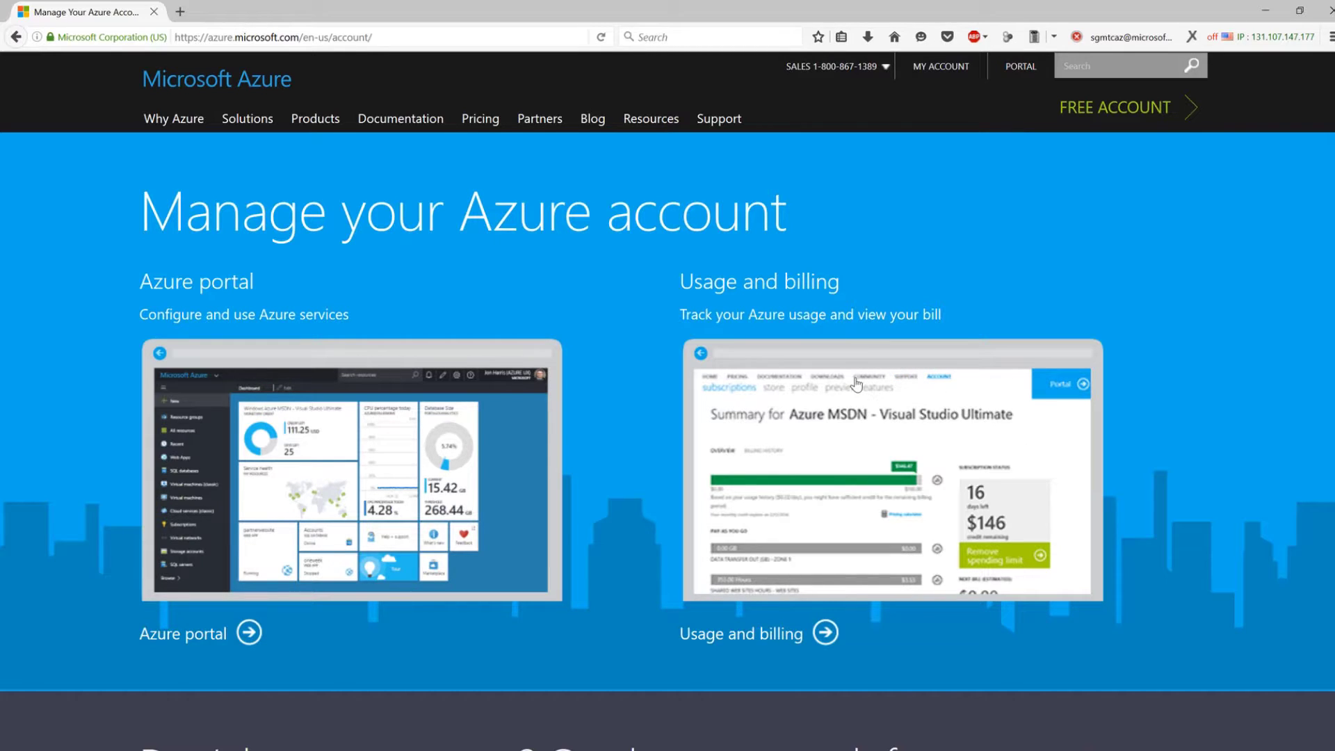
pyautogui.click(786, 645)
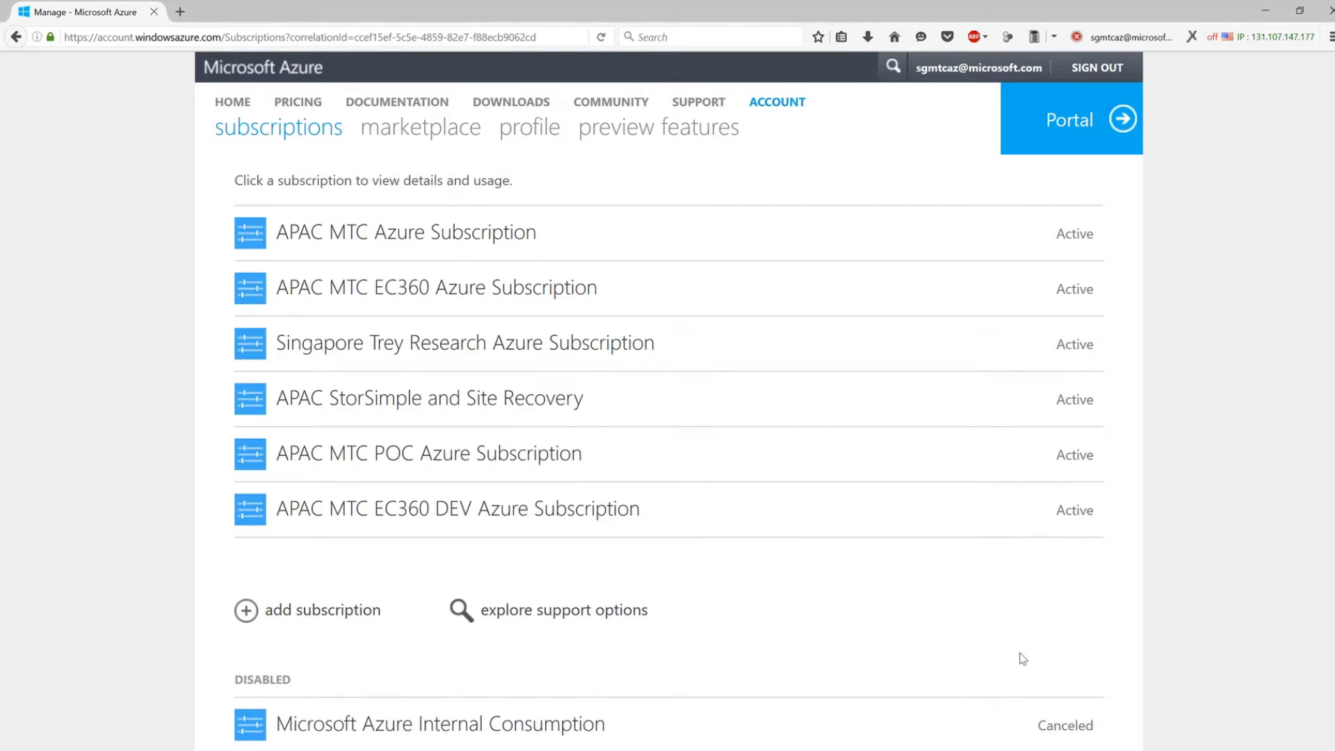
# Sign up for a Microsoft Azure Internal Consumption subscription, entering the admin's e-mail and accepting the agreement.
pyautogui.click(337, 615)
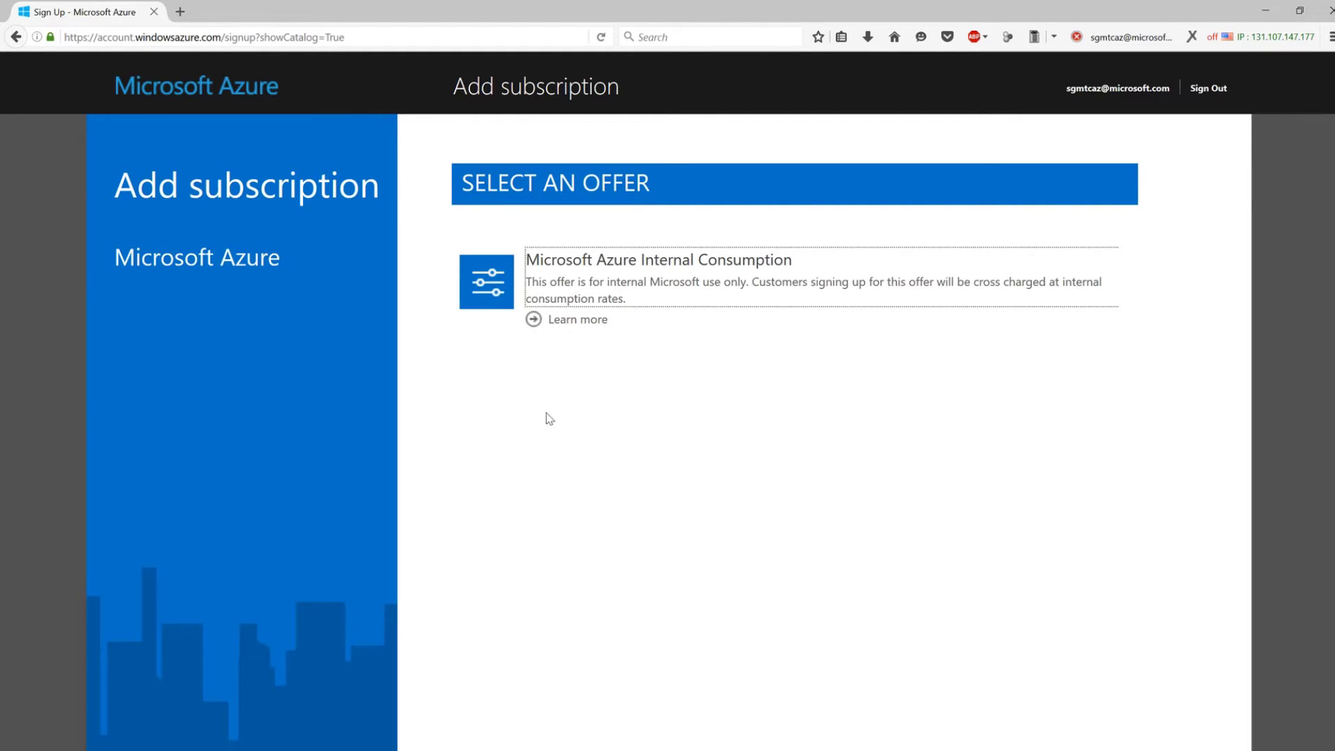
pyautogui.click(602, 299)
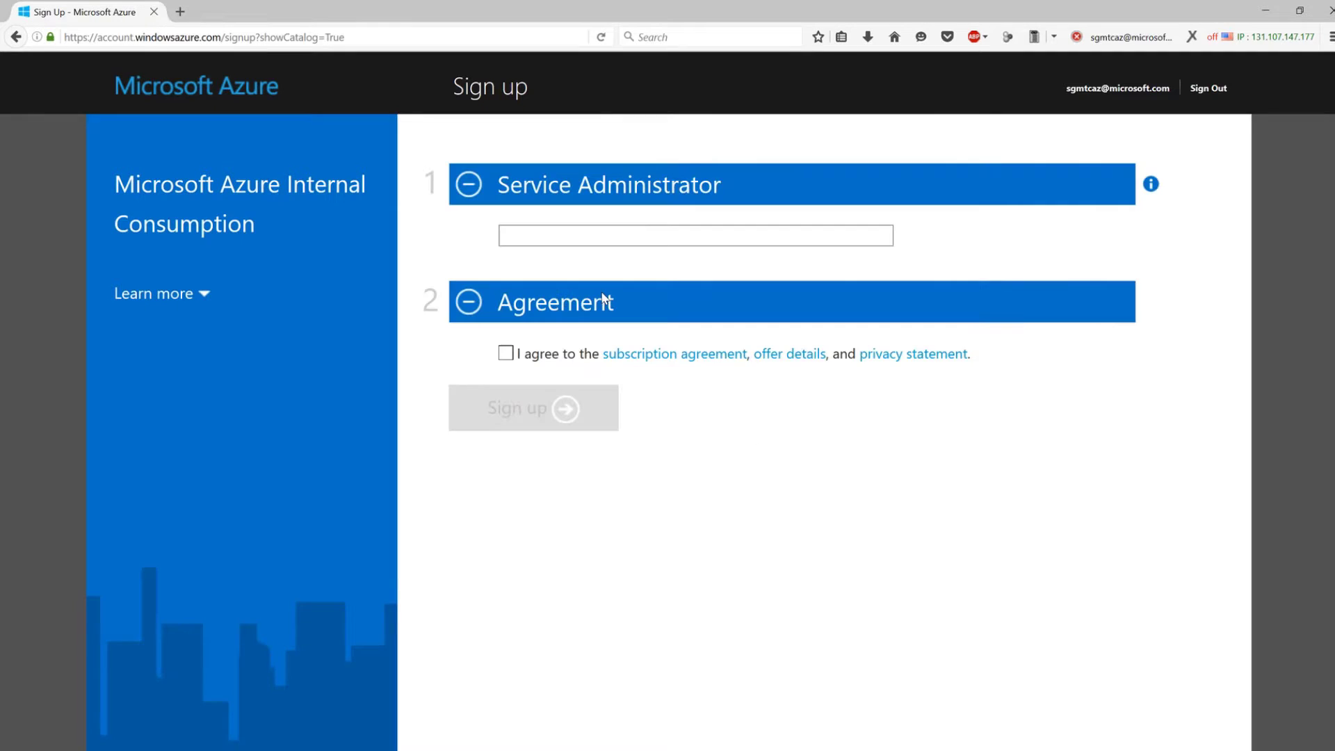
pyautogui.click(616, 237)
pyautogui.click(507, 355)
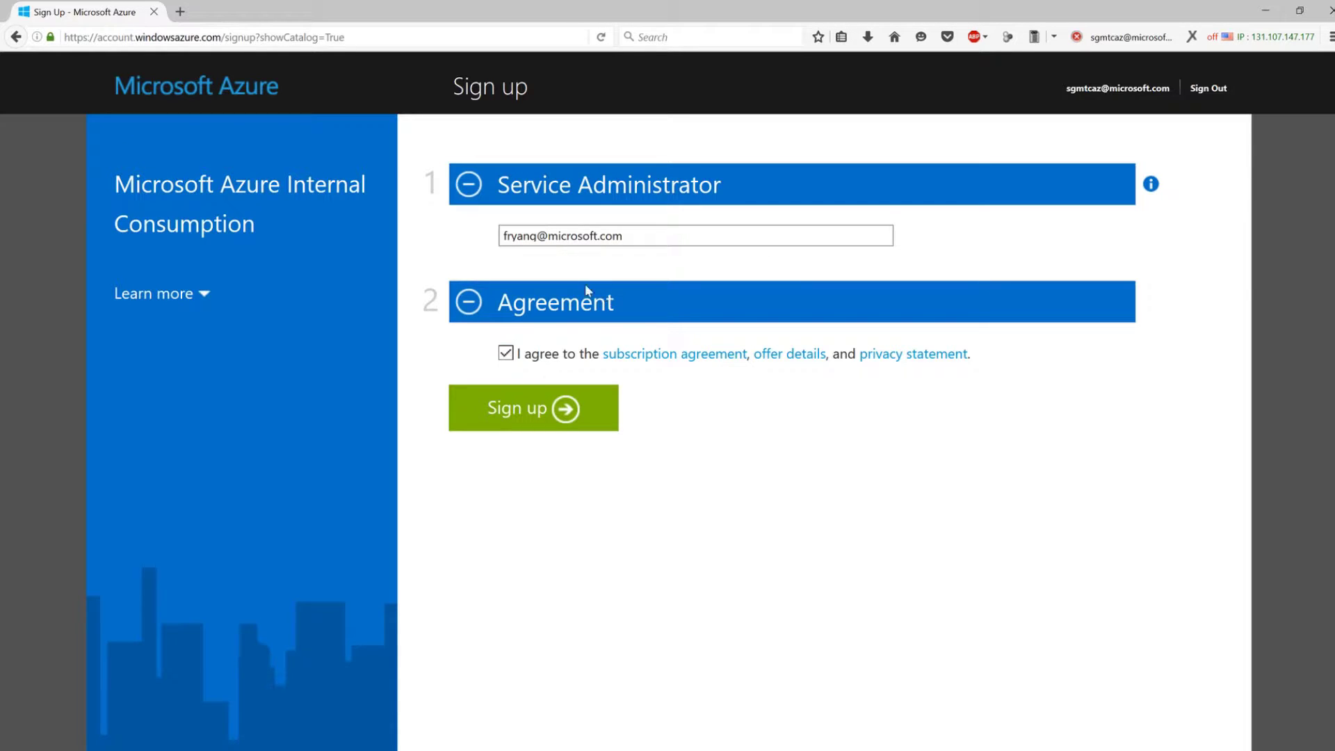
pyautogui.click(554, 414)
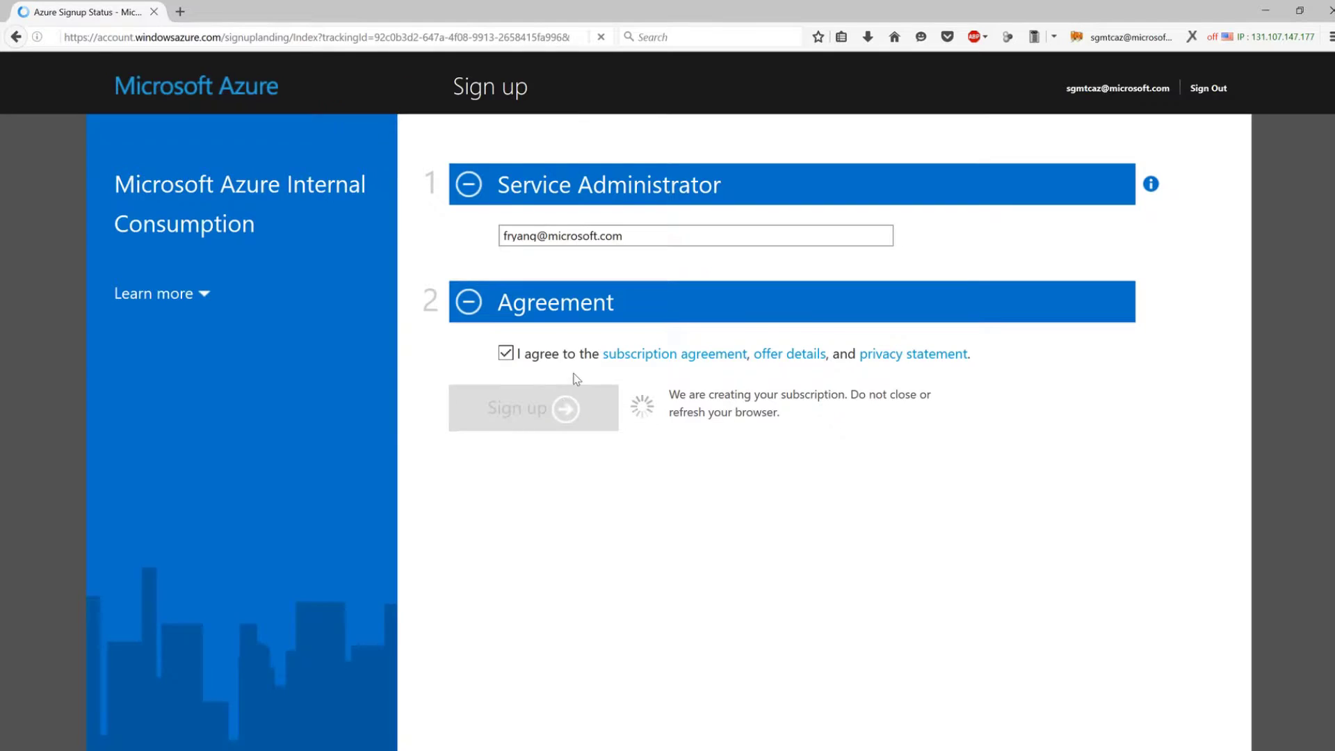
# Scroll the welcome page while the new Internal Consumption subscription provisions.
pyautogui.scroll(-2, 591, 339)
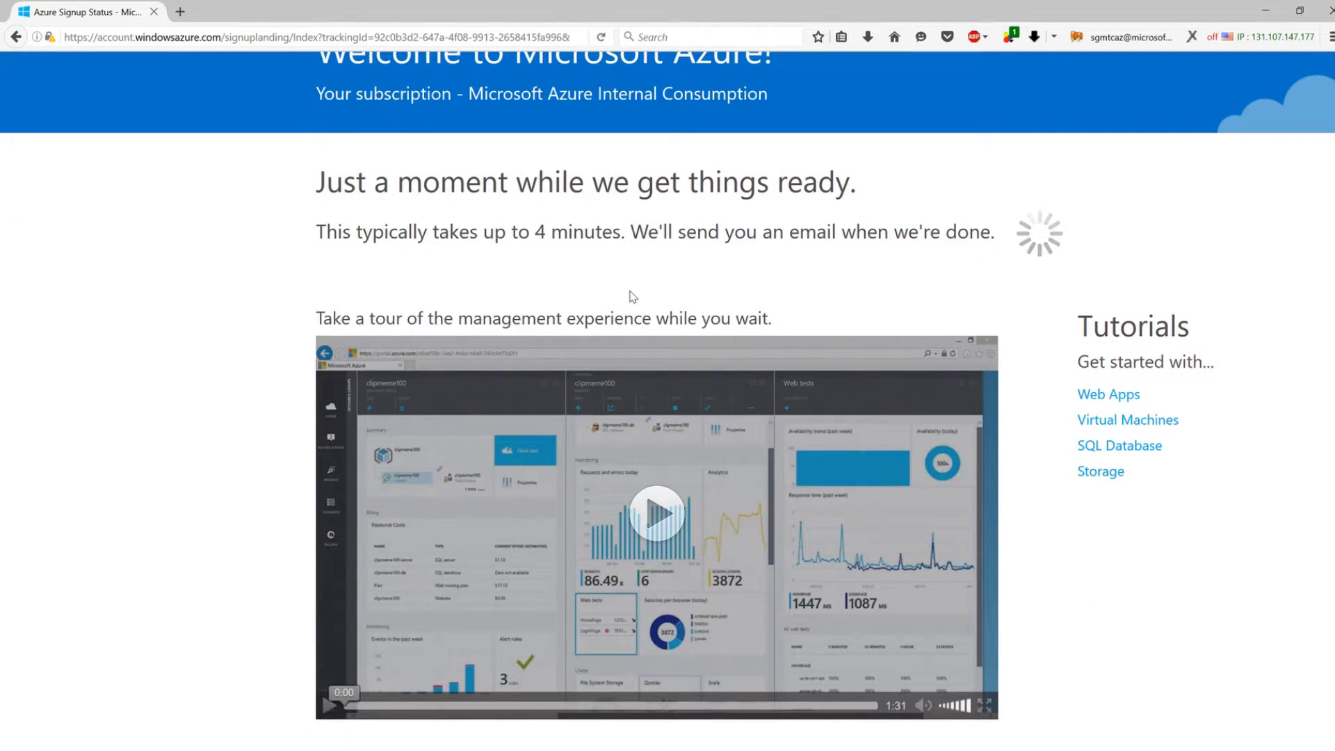
pyautogui.scroll(1, 632, 297)
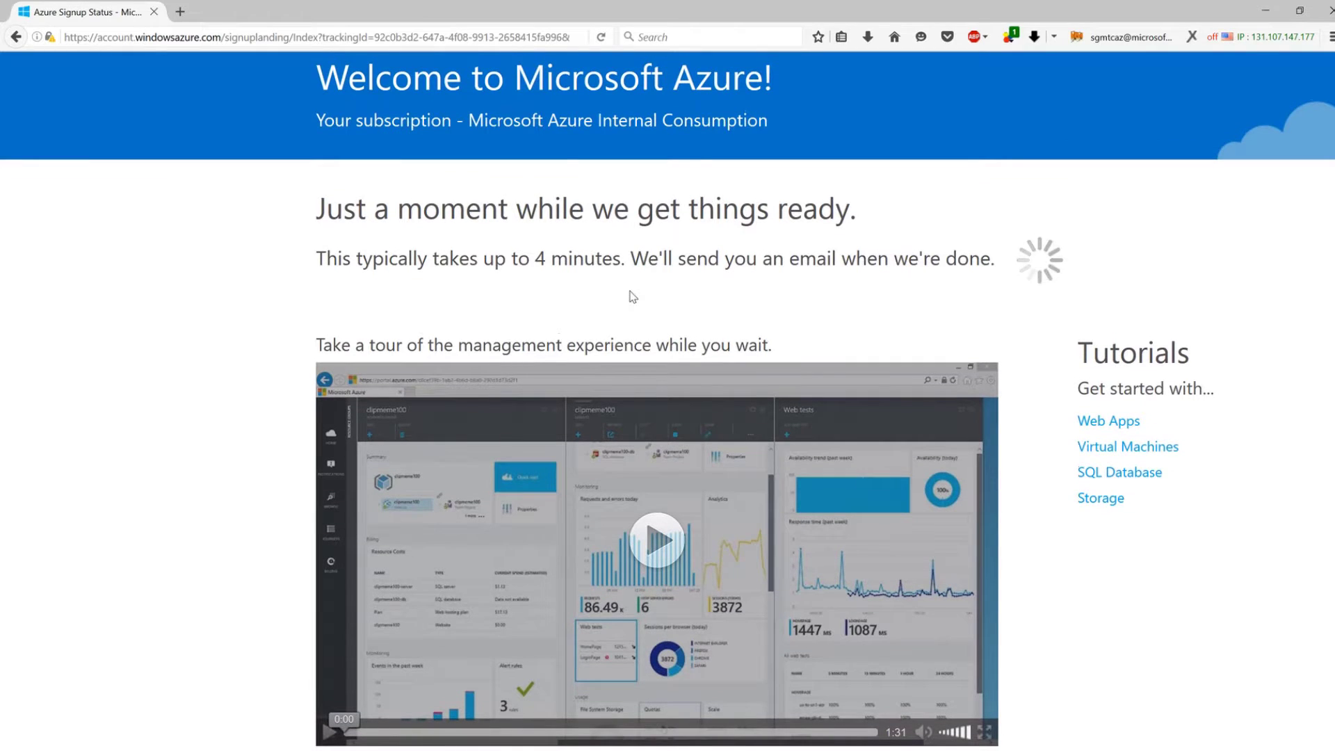
pyautogui.scroll(2, 671, 292)
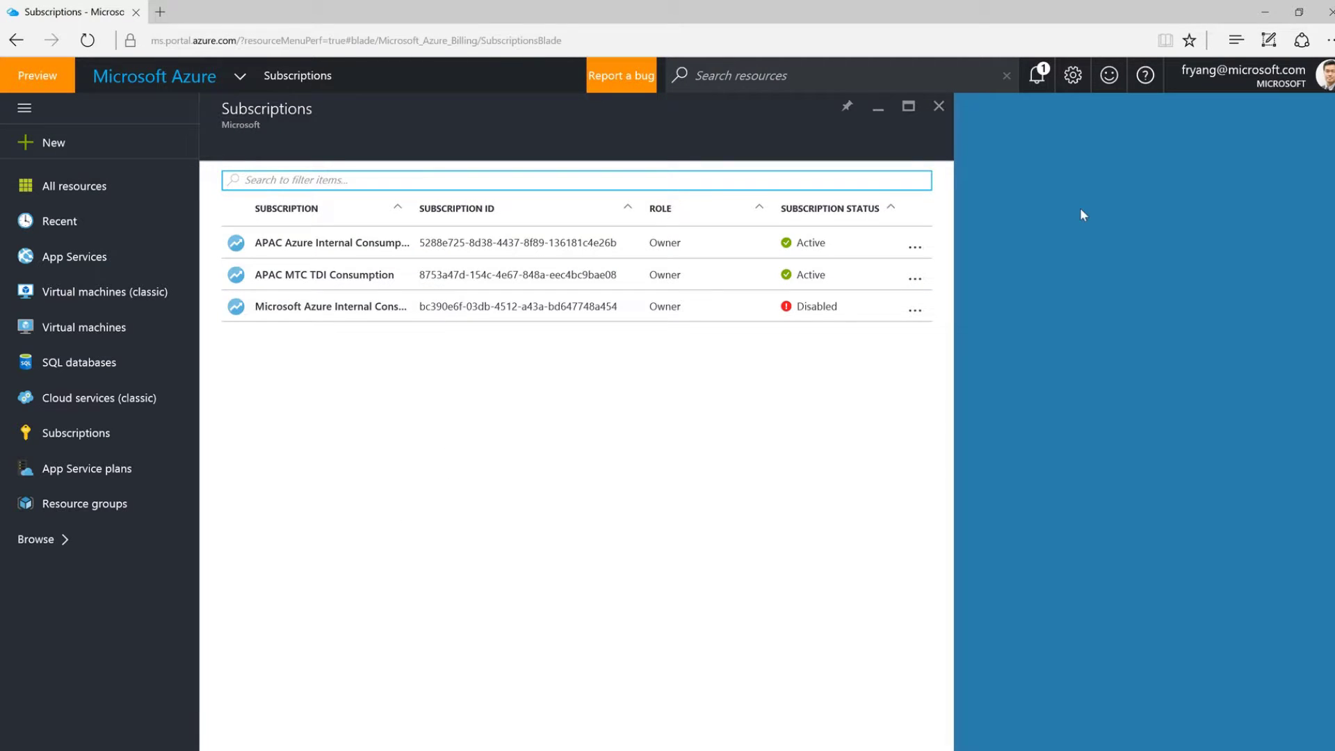
# Refresh the Subscriptions list and open the now-active Microsoft Azure Internal Consumption subscription.
pyautogui.moveTo(1209, 84)
pyautogui.click(110, 434)
pyautogui.click(90, 43)
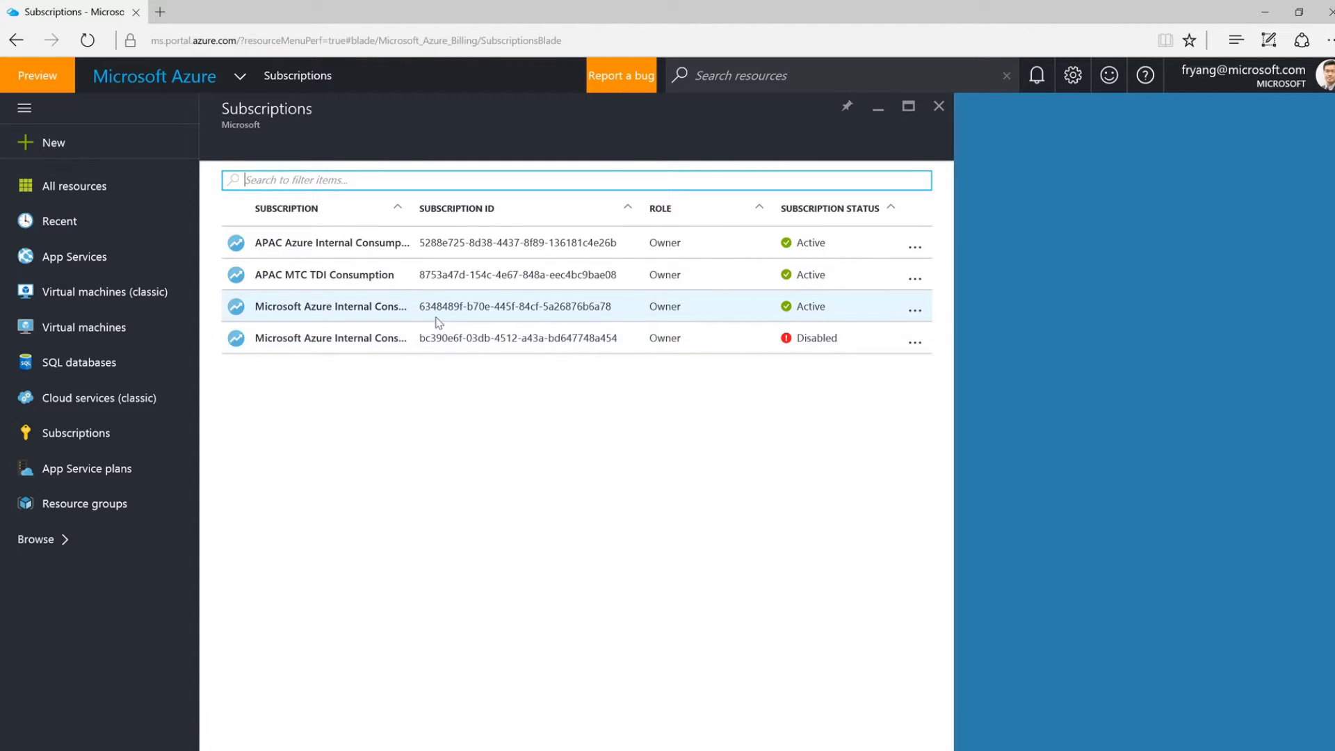
pyautogui.click(350, 314)
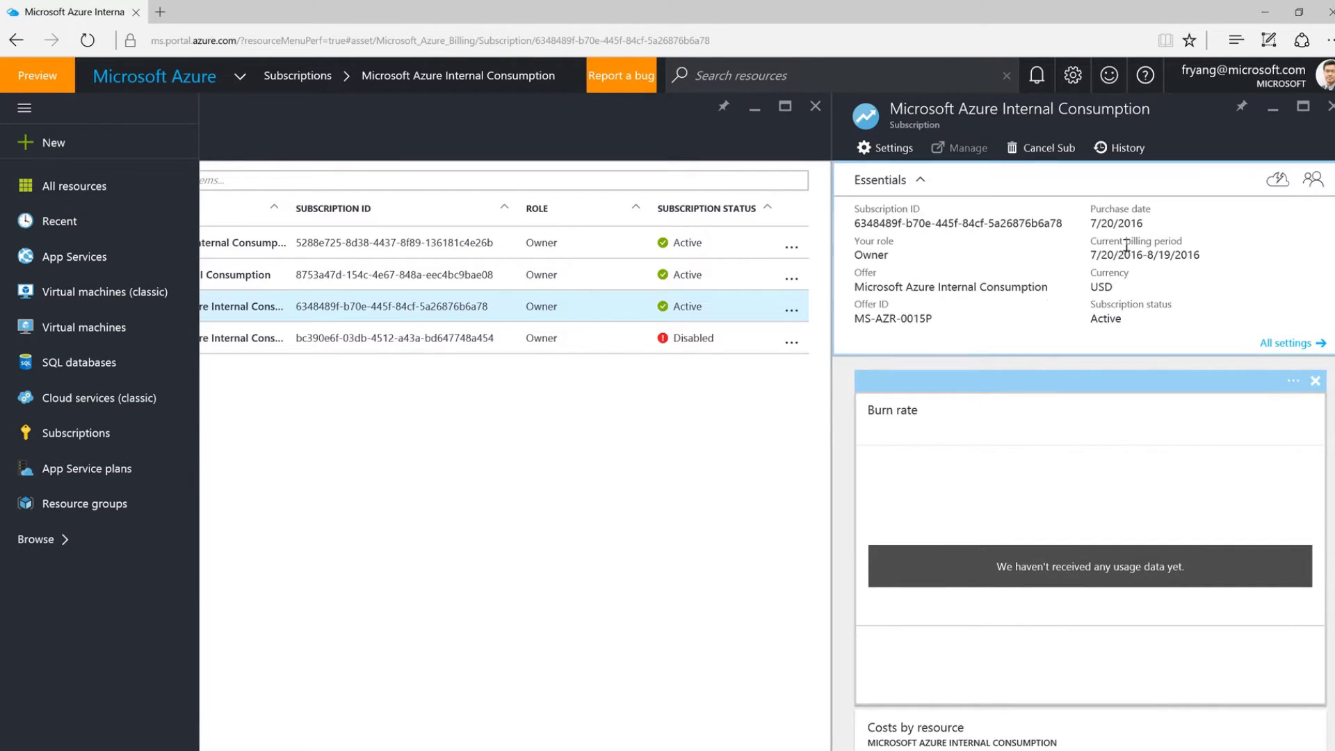
pyautogui.moveTo(860, 226)
pyautogui.moveTo(859, 255)
pyautogui.moveTo(859, 256); pyautogui.dragTo(895, 264)
pyautogui.moveTo(1032, 288)
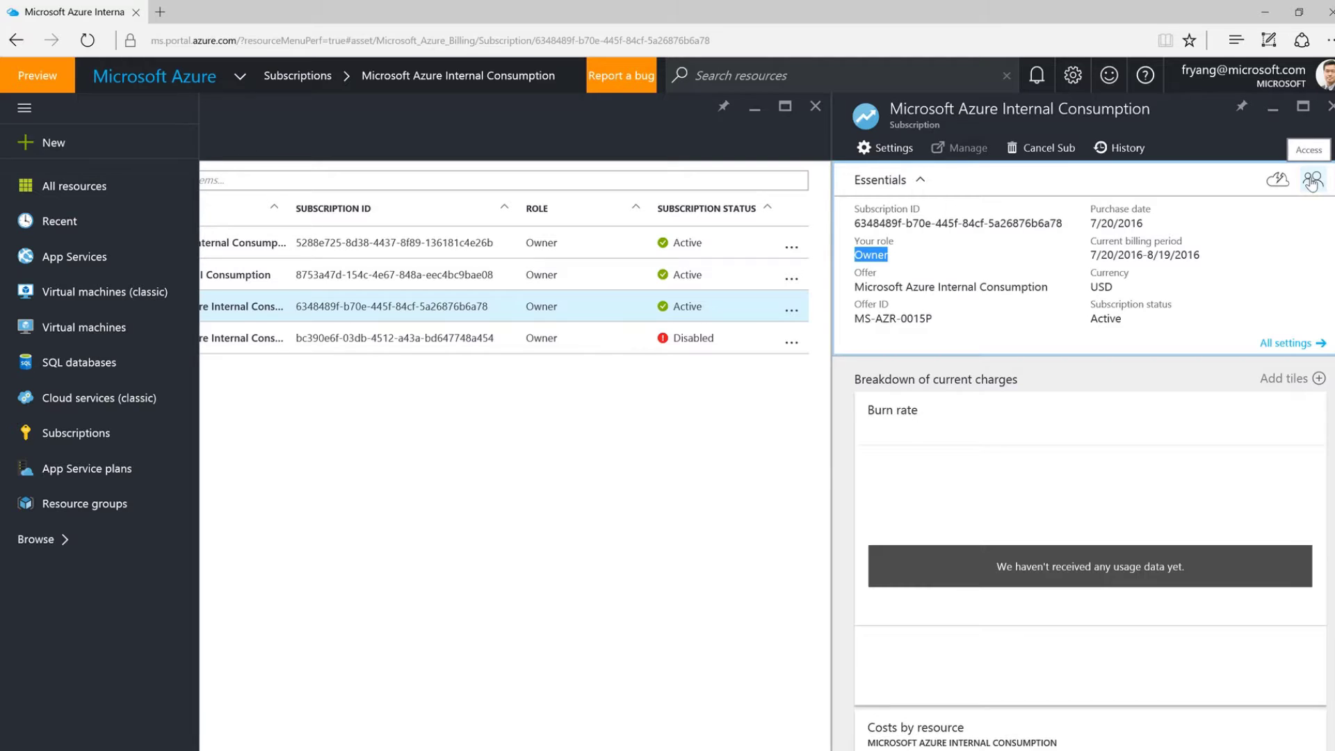
# Start a new access grant on the subscription with the Contributor role.
pyautogui.click(1312, 182)
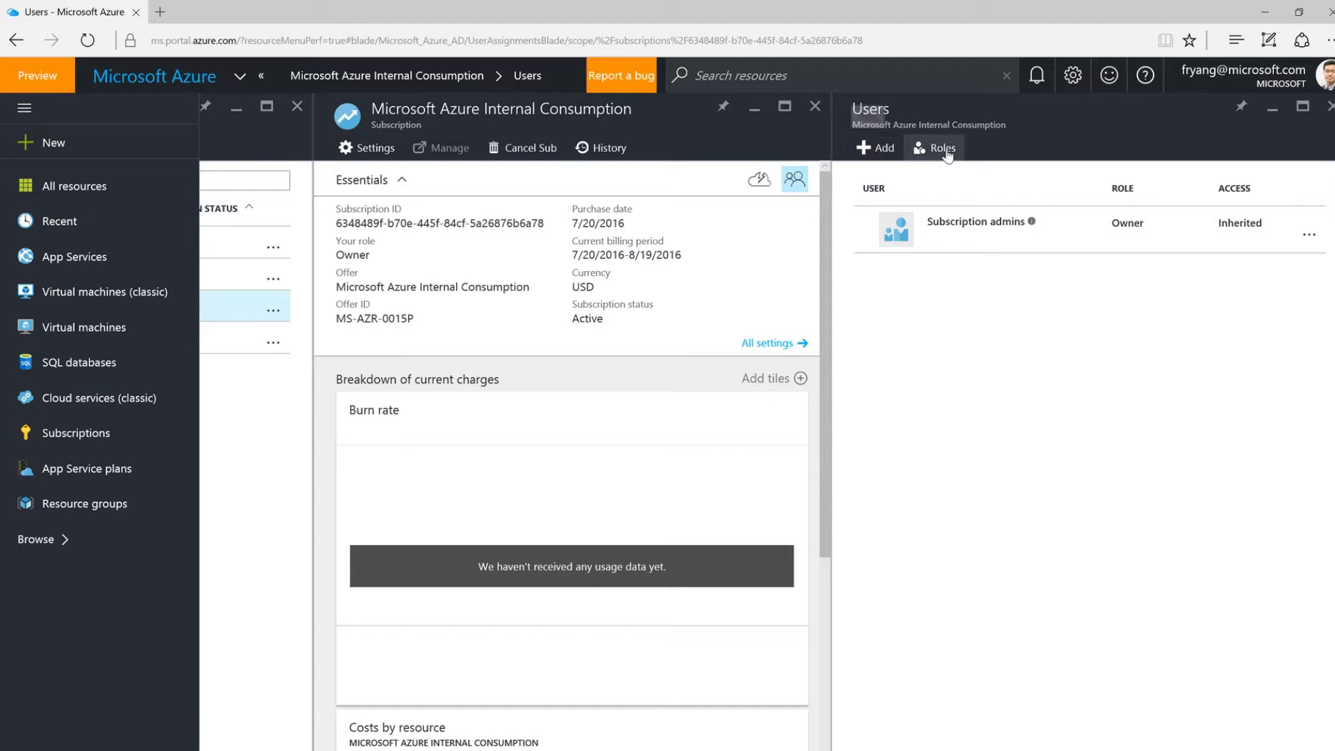
pyautogui.click(865, 147)
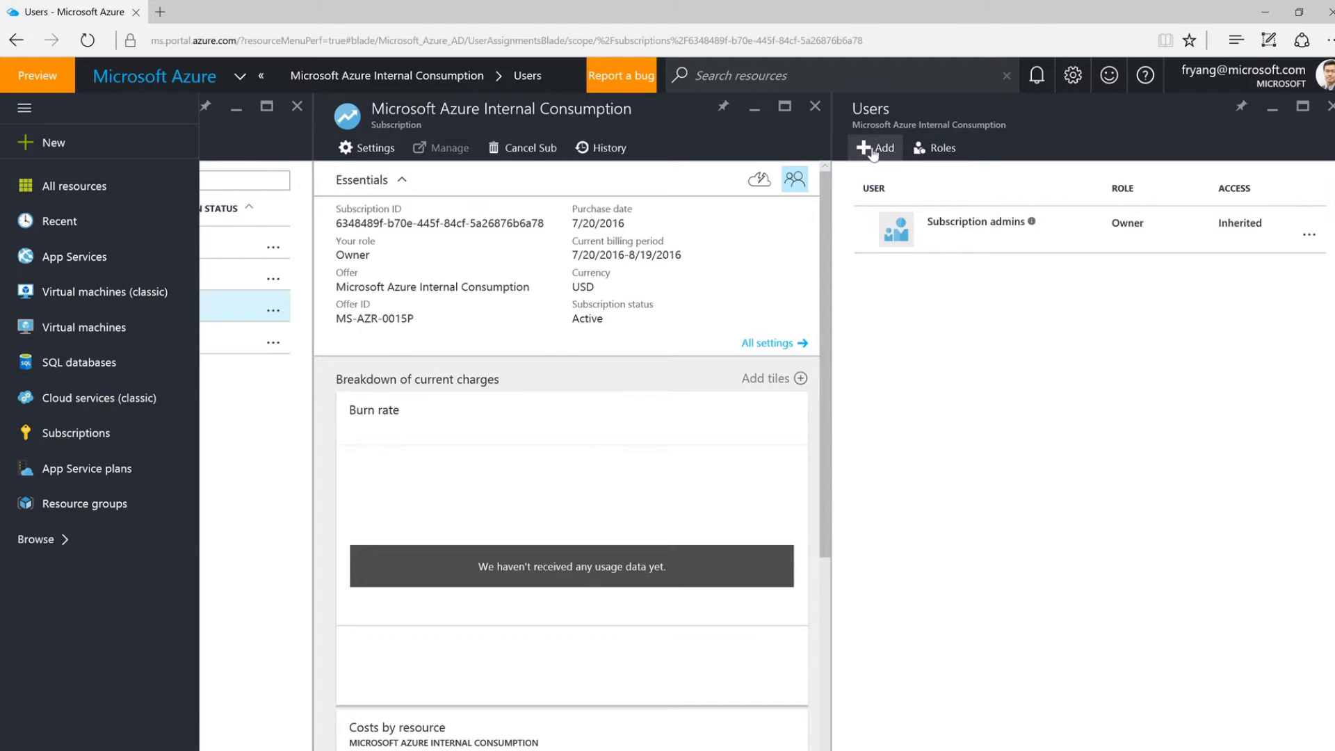
pyautogui.click(930, 190)
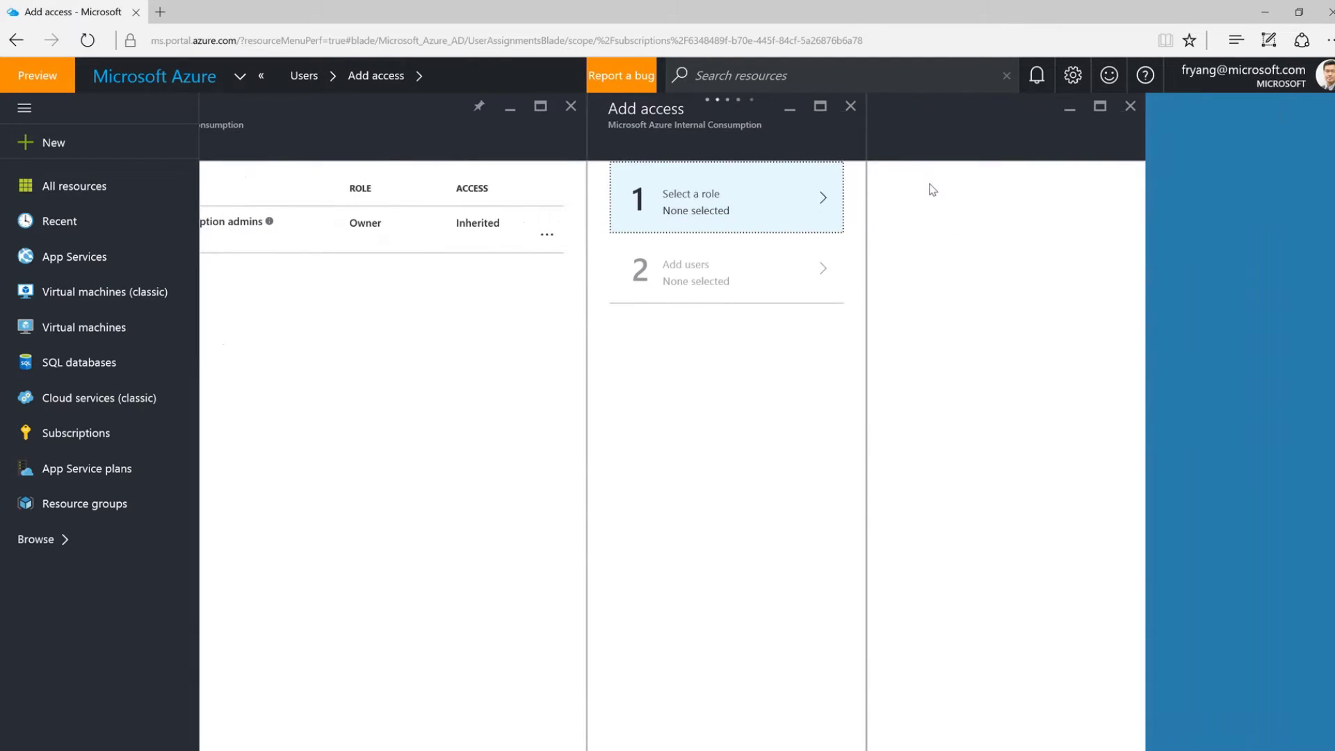
pyautogui.click(943, 208)
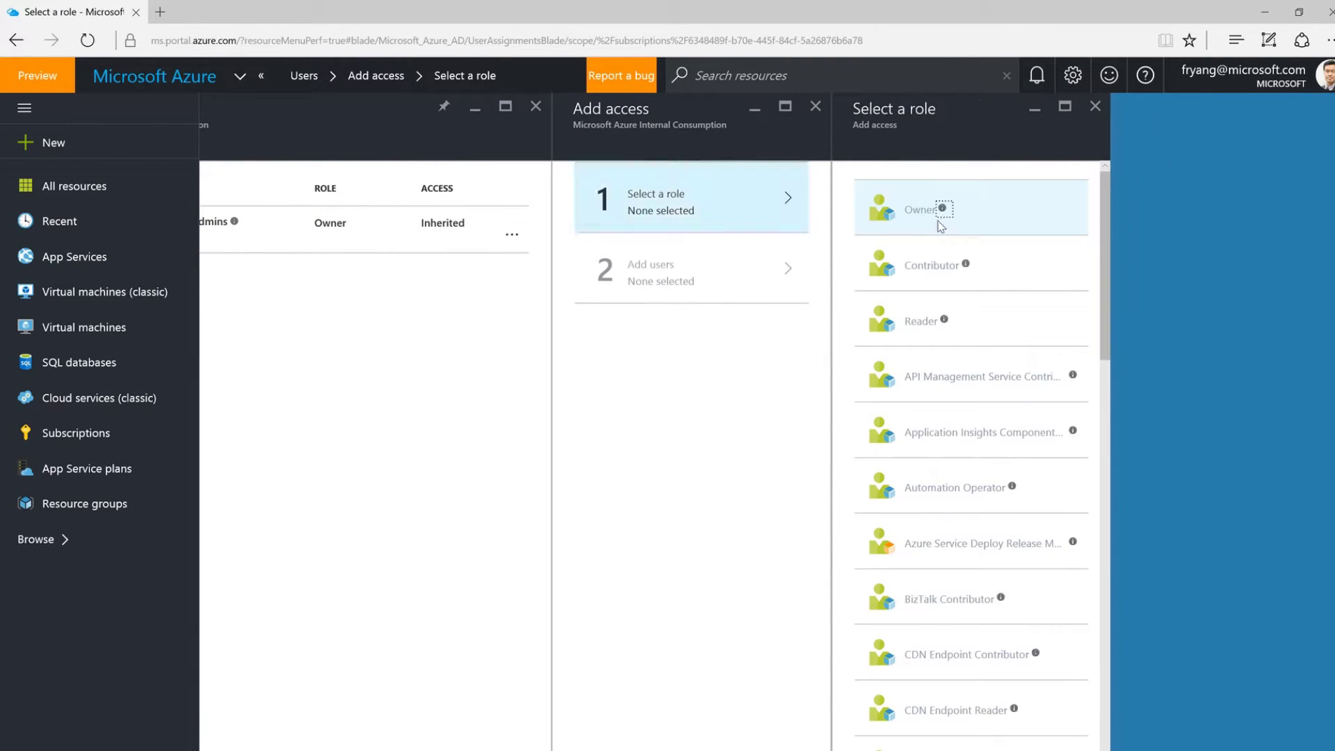
pyautogui.click(942, 268)
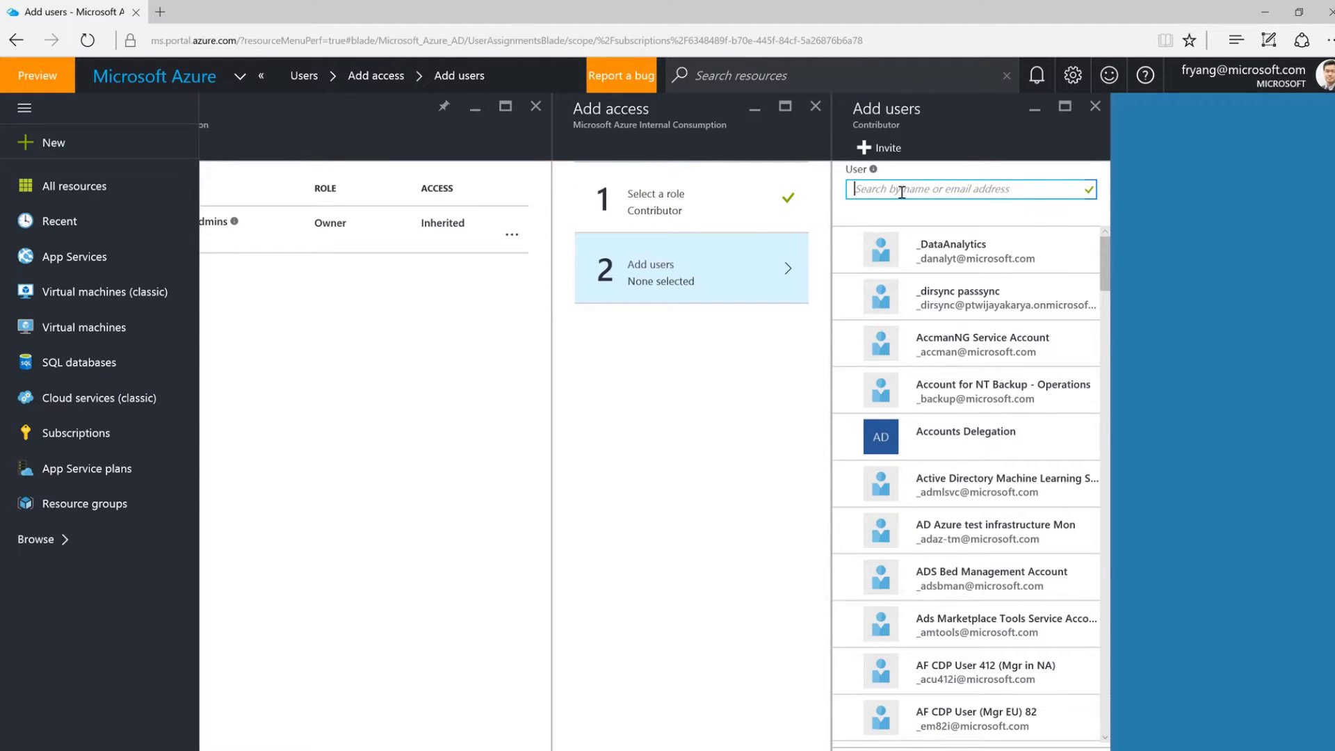
# Search for the user by e-mail and select them for the Contributor grant.
pyautogui.write('mtc guys')
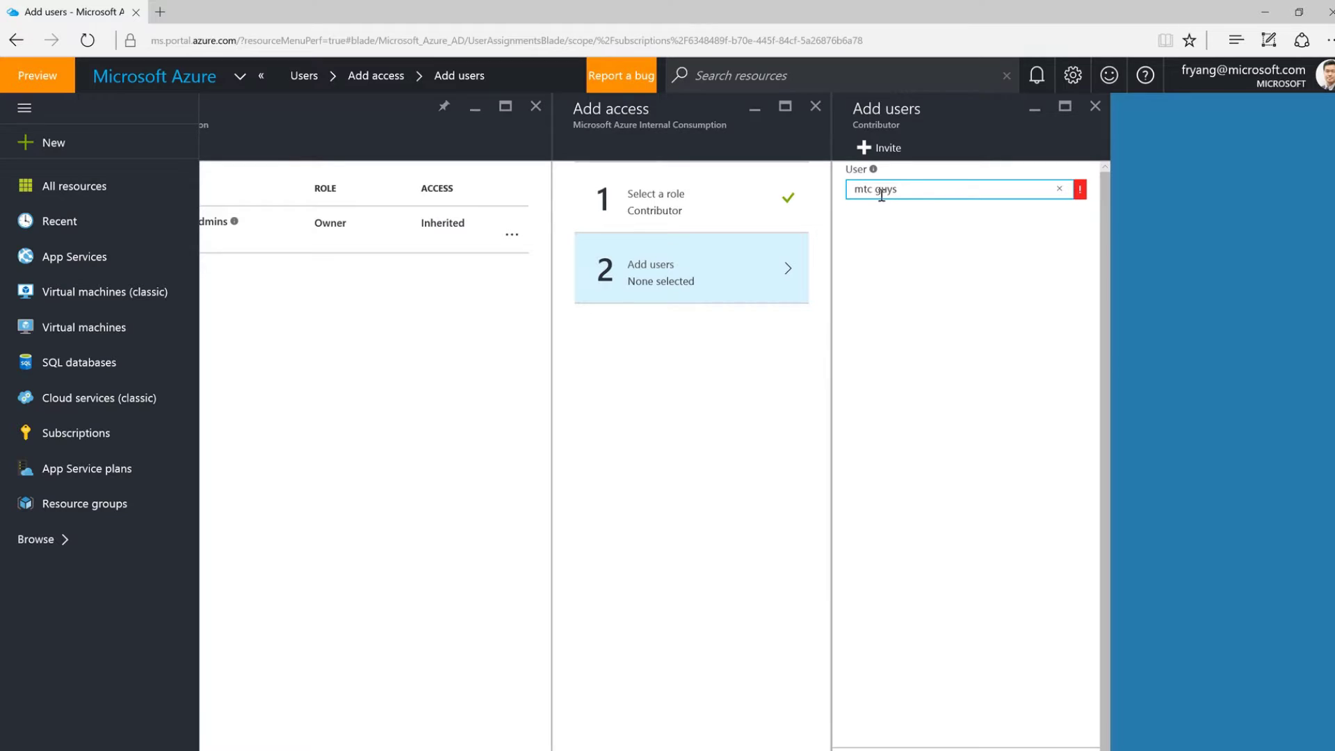
pyautogui.click(875, 191)
pyautogui.press('BackSpace')
pyautogui.press('BackSpace')
pyautogui.press('BackSpace')
pyautogui.press('BackSpace')
pyautogui.press('BackSpace')
pyautogui.press('BackSpace')
pyautogui.press('BackSpace')
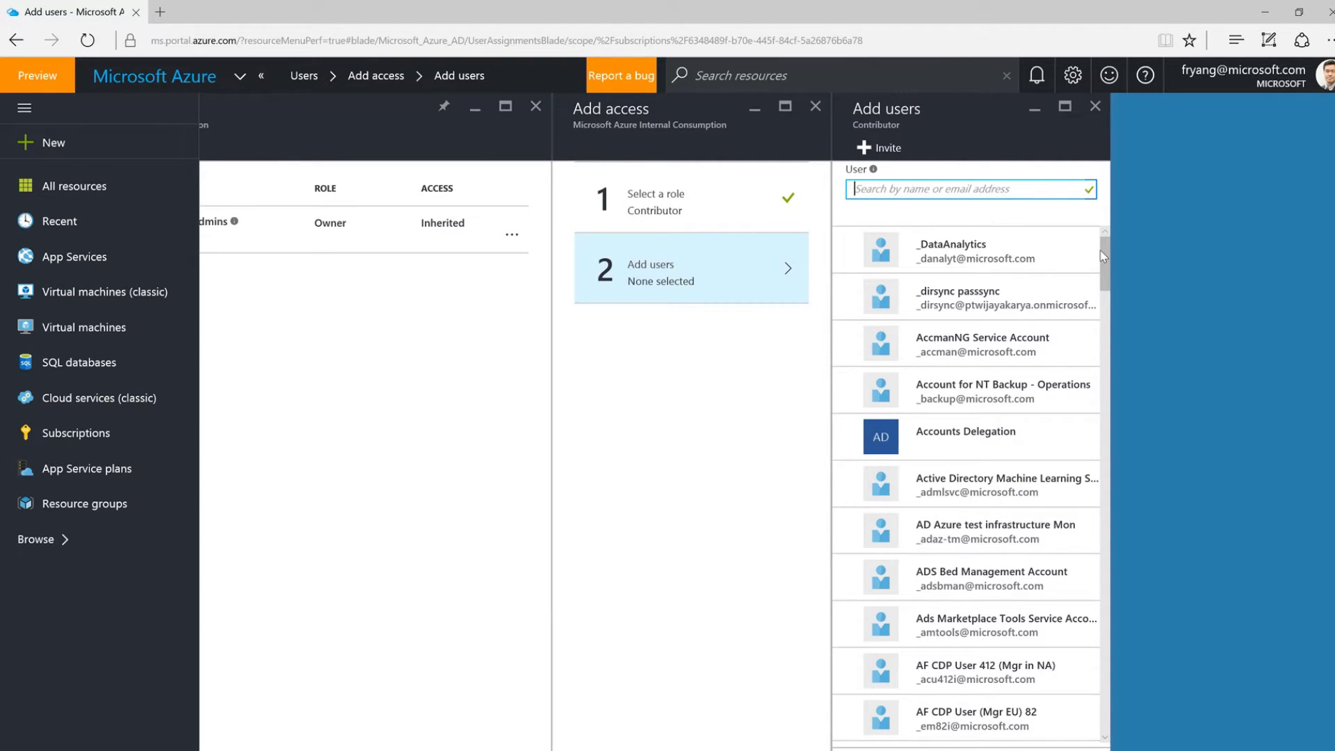
pyautogui.moveTo(1104, 257)
pyautogui.mouseDown()
pyautogui.moveTo(1102, 295)
pyautogui.moveTo(1108, 251)
pyautogui.mouseUp()
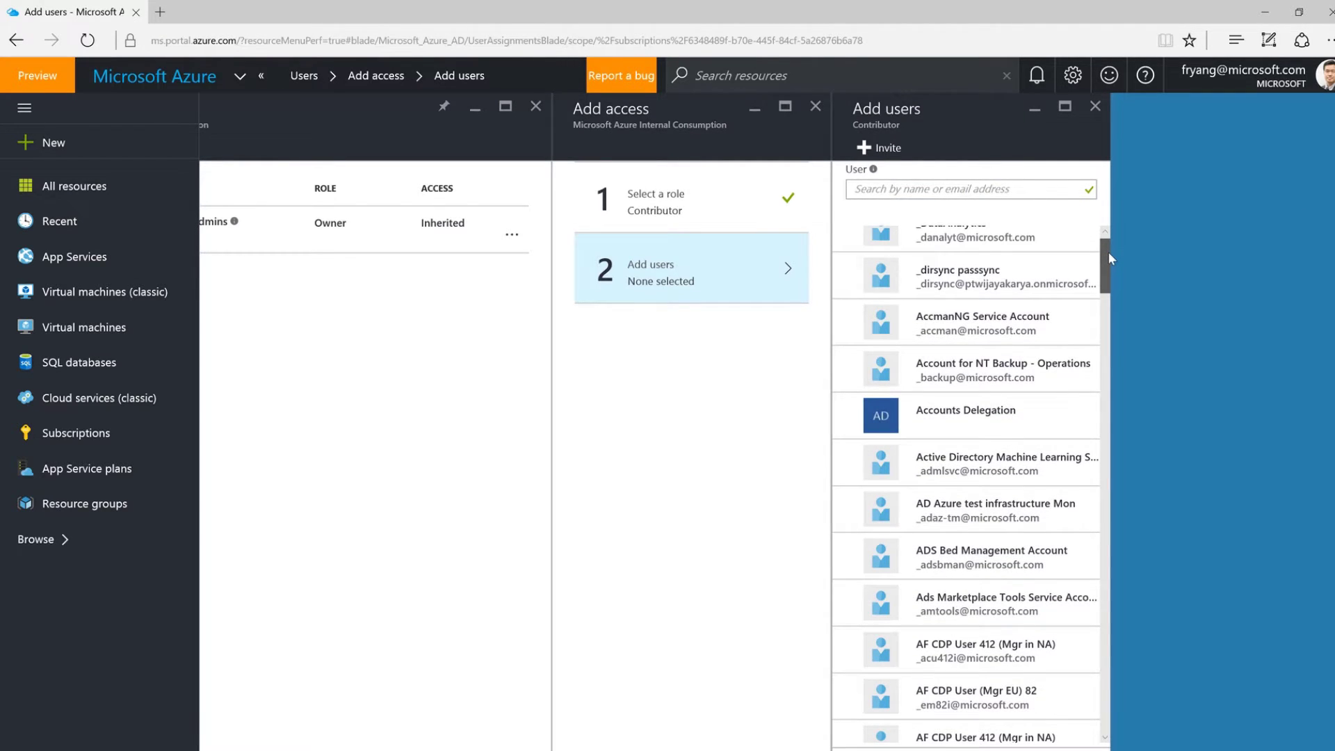
pyautogui.moveTo(1108, 252); pyautogui.dragTo(1105, 230)
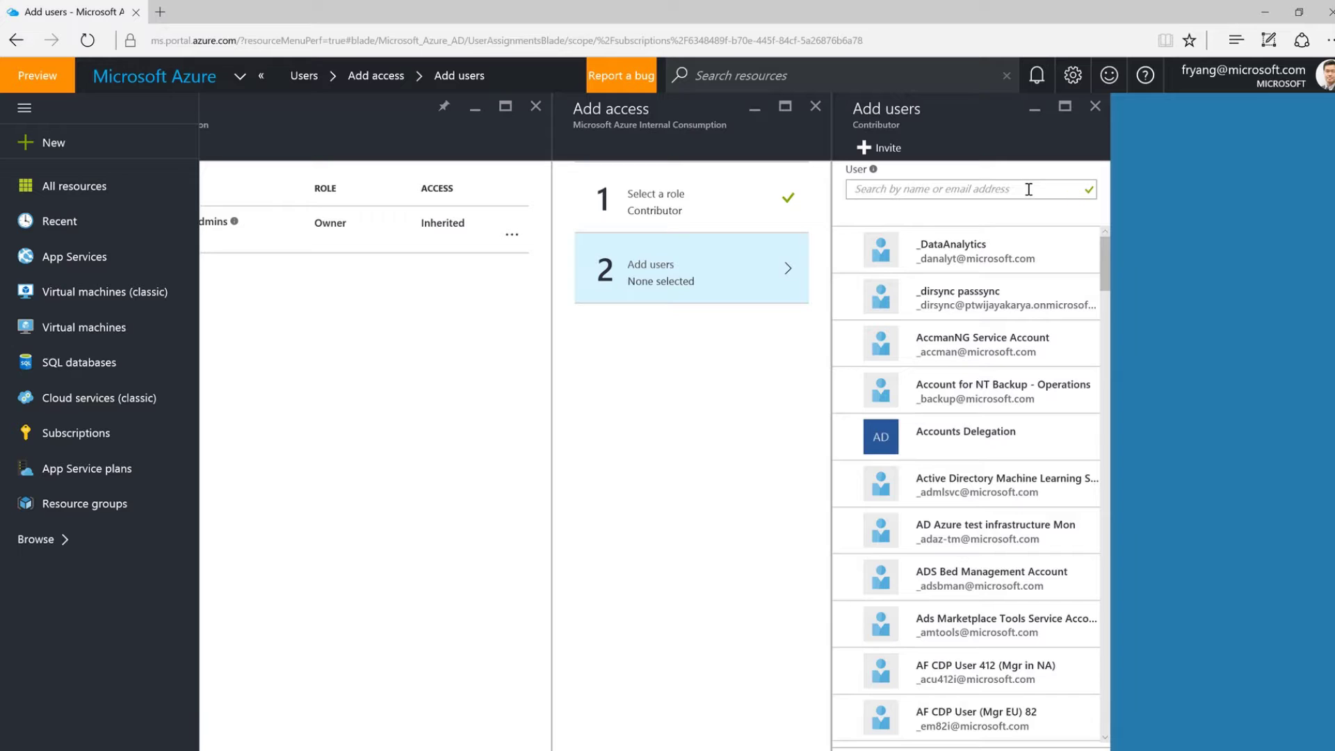
pyautogui.click(1059, 241)
pyautogui.click(1060, 241)
pyautogui.click(992, 190)
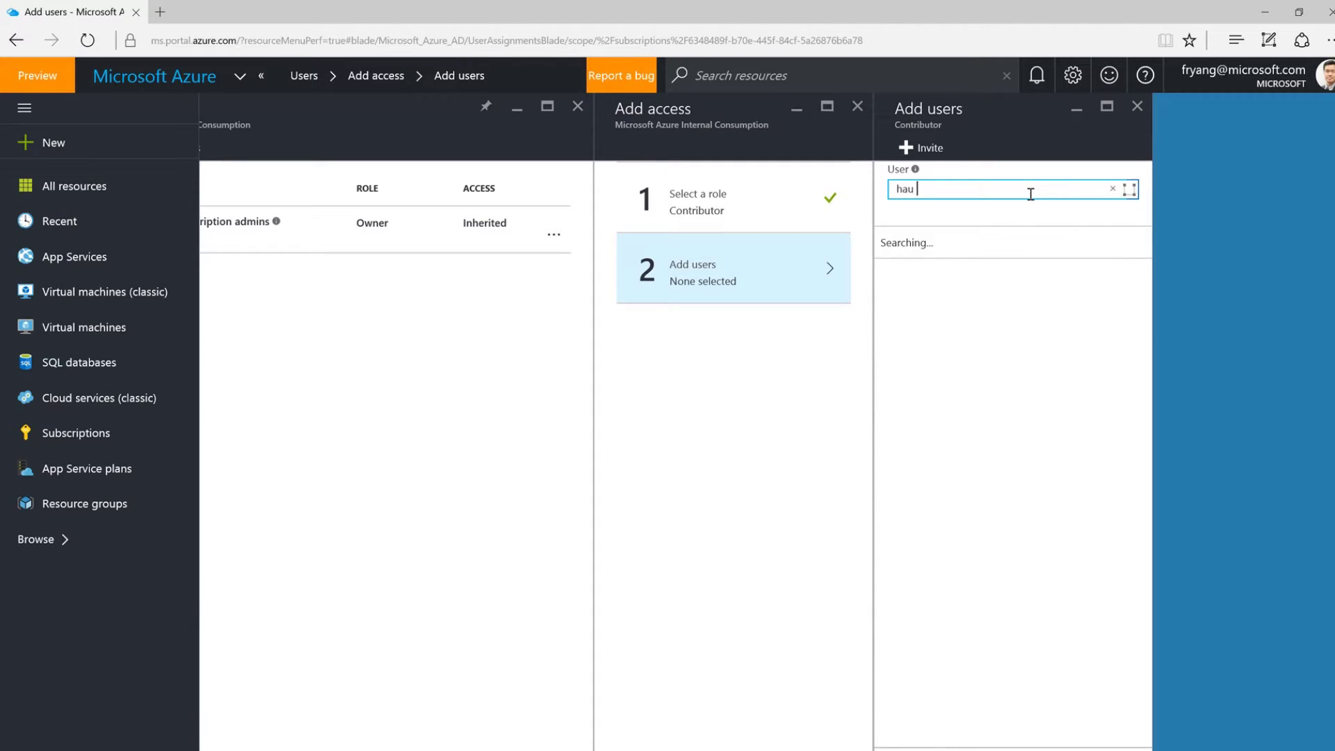
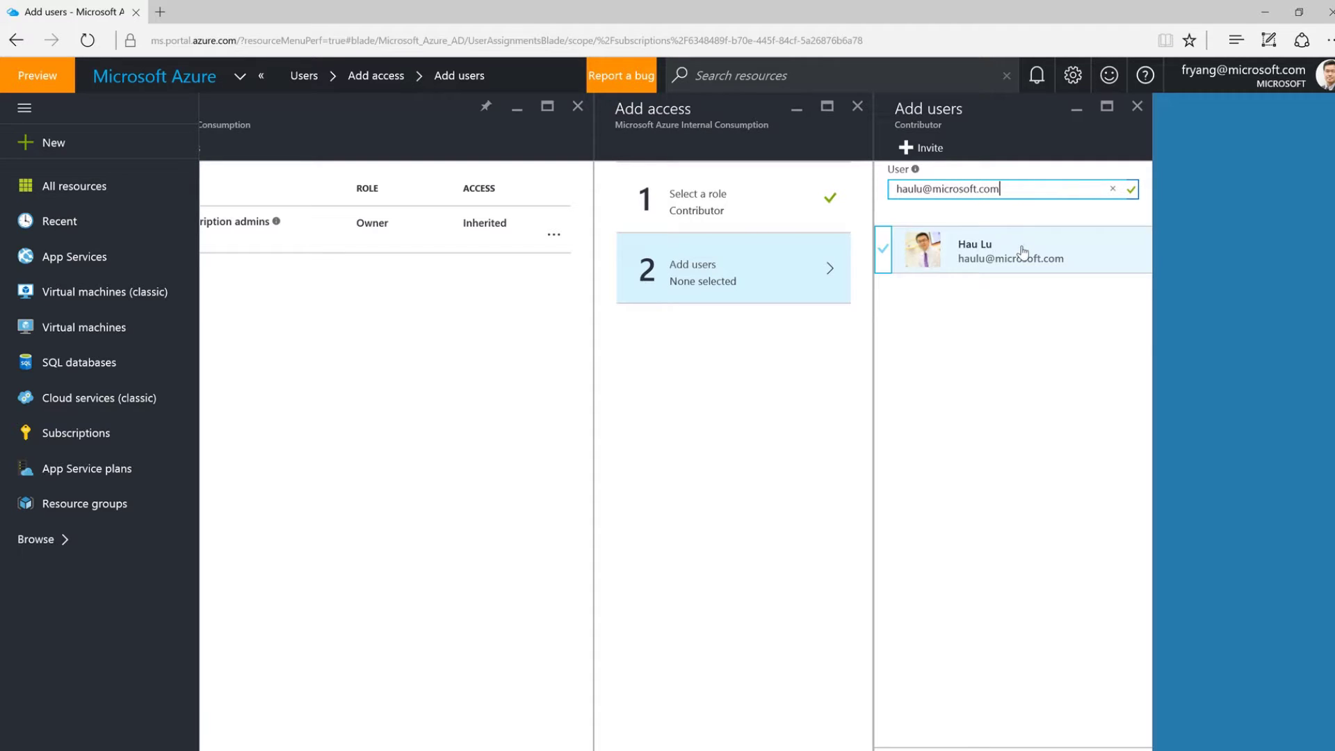
pyautogui.click(1020, 256)
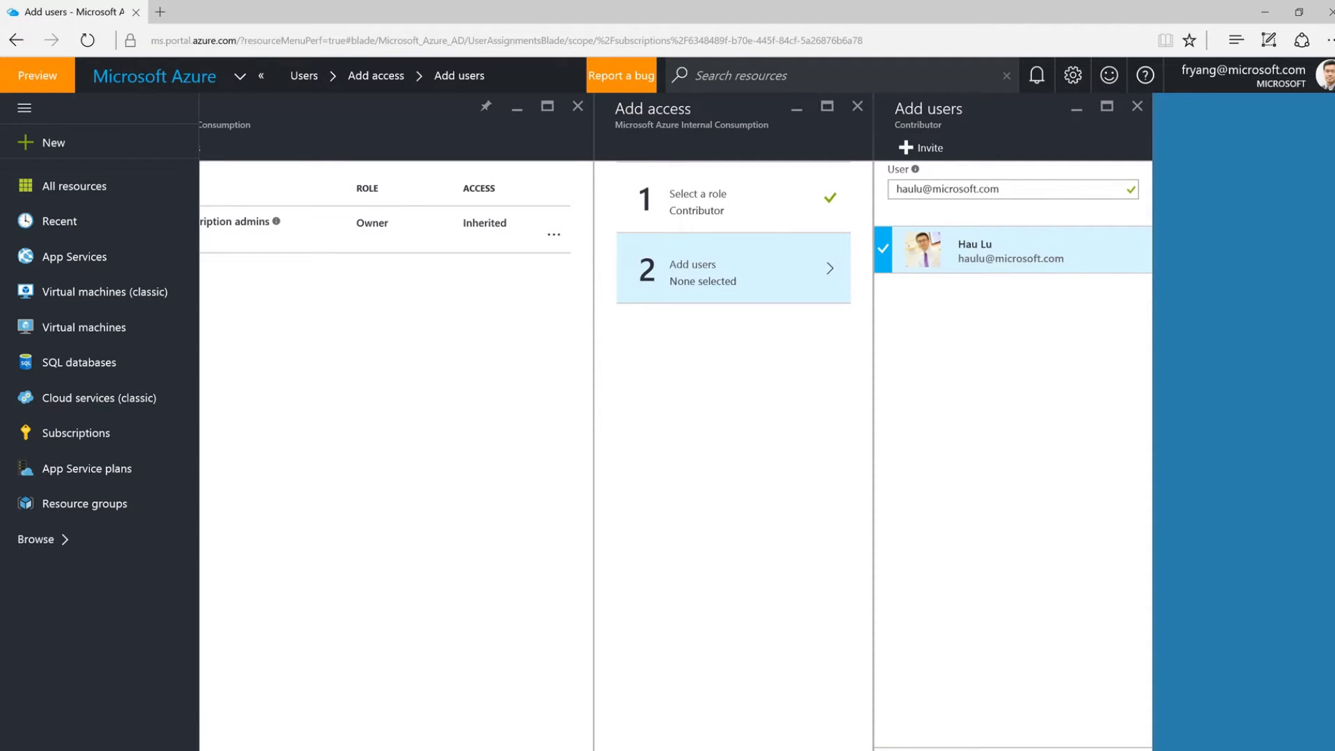
pyautogui.press('Return')
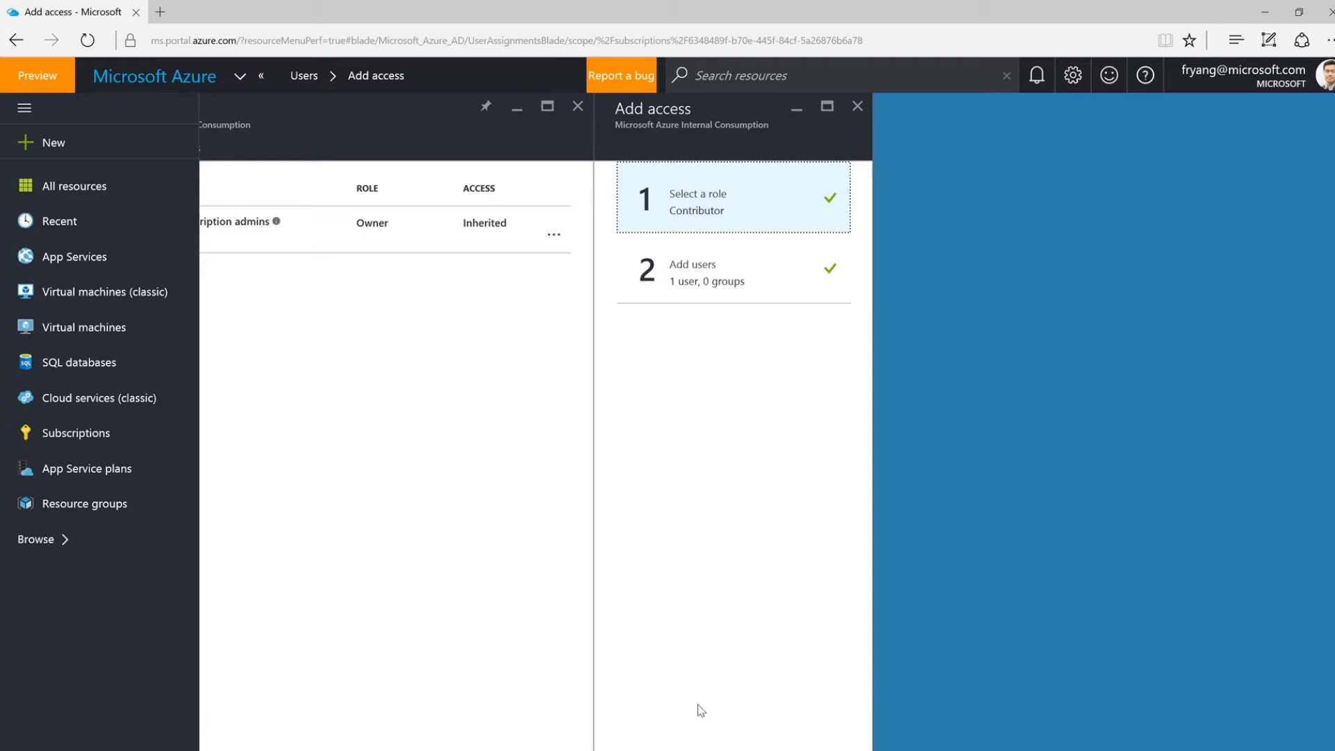
# Save the selected user's Contributor access assignment on the subscription.
pyautogui.press('Return')
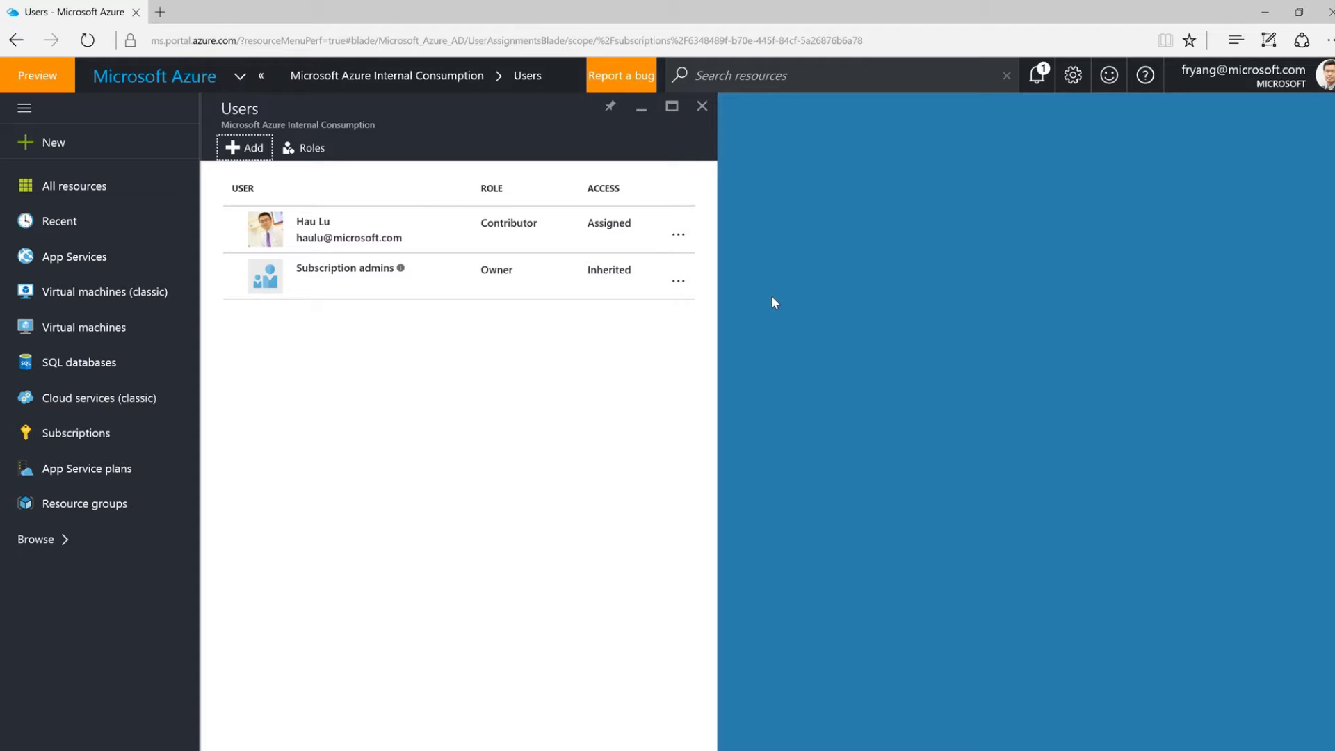
pyautogui.scroll(1, 773, 302)
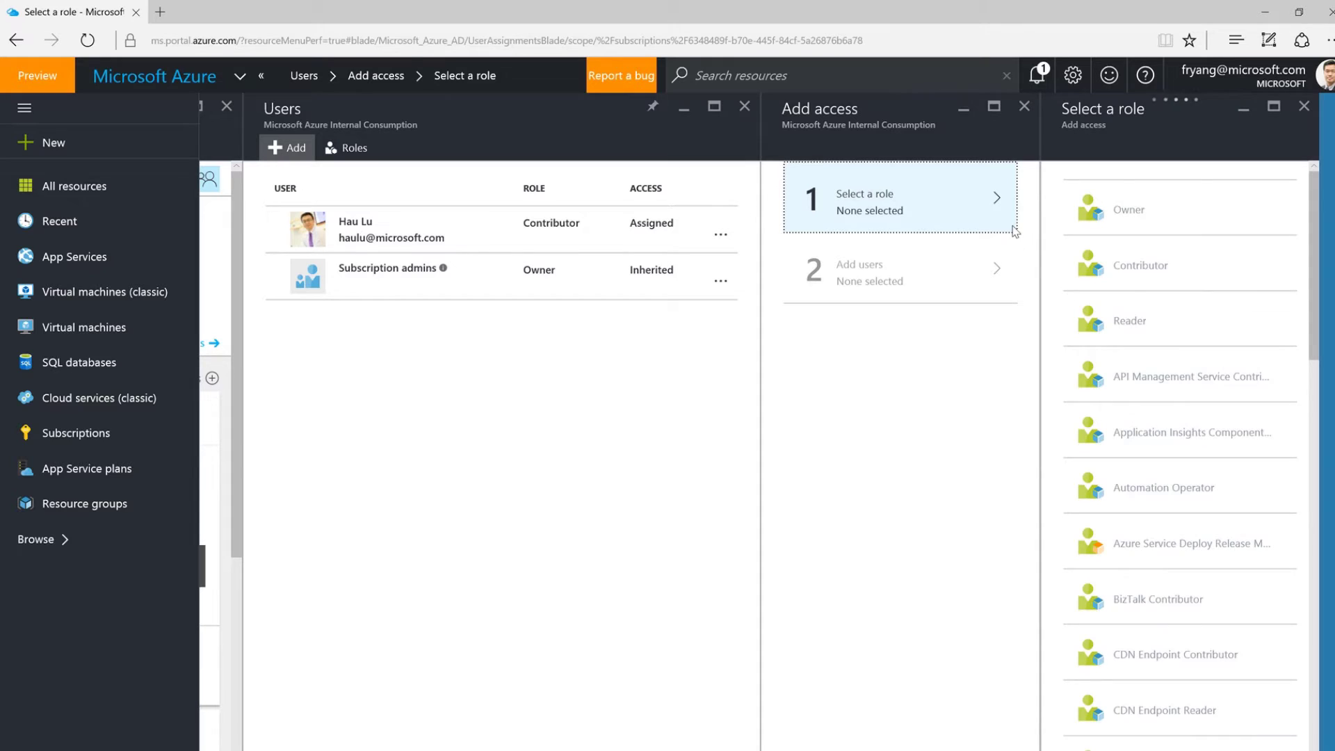
# Grant a second searched user the Reader role and close the subscription's Users blade.
pyautogui.click(1178, 337)
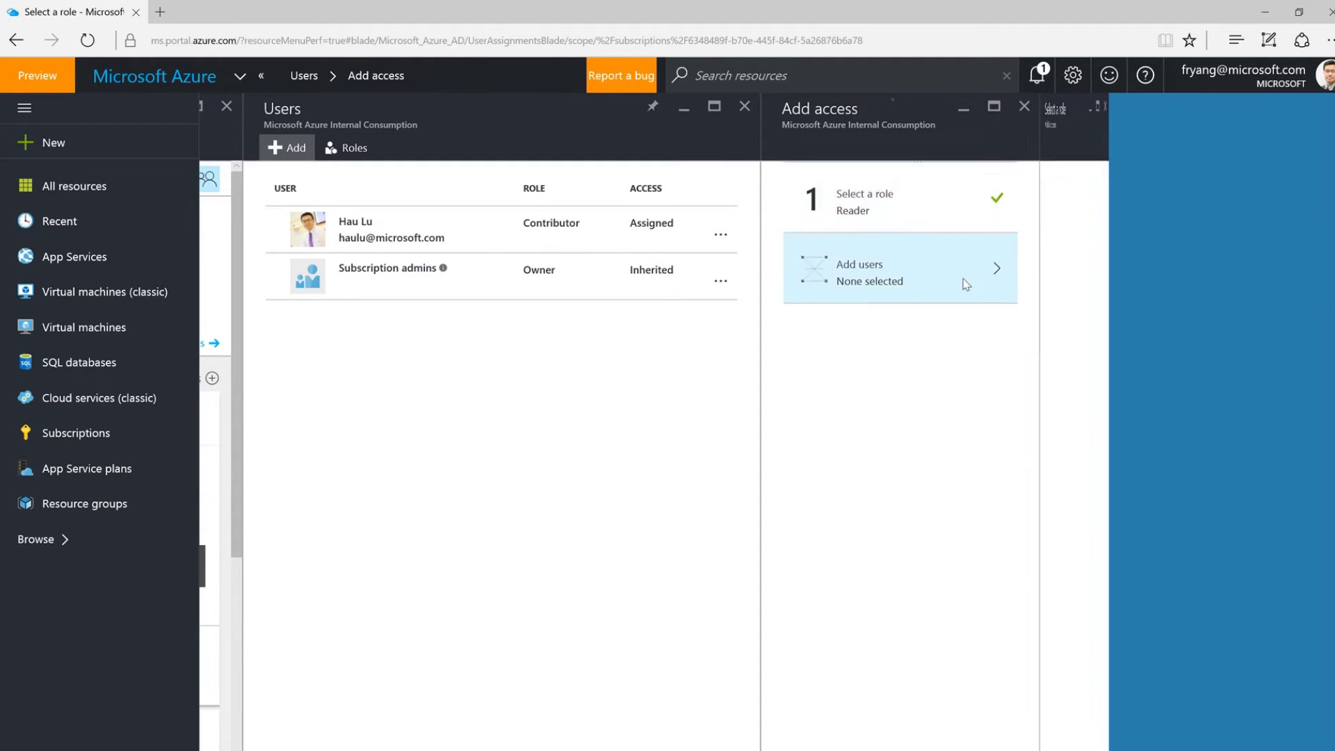
pyautogui.click(960, 282)
pyautogui.click(1125, 193)
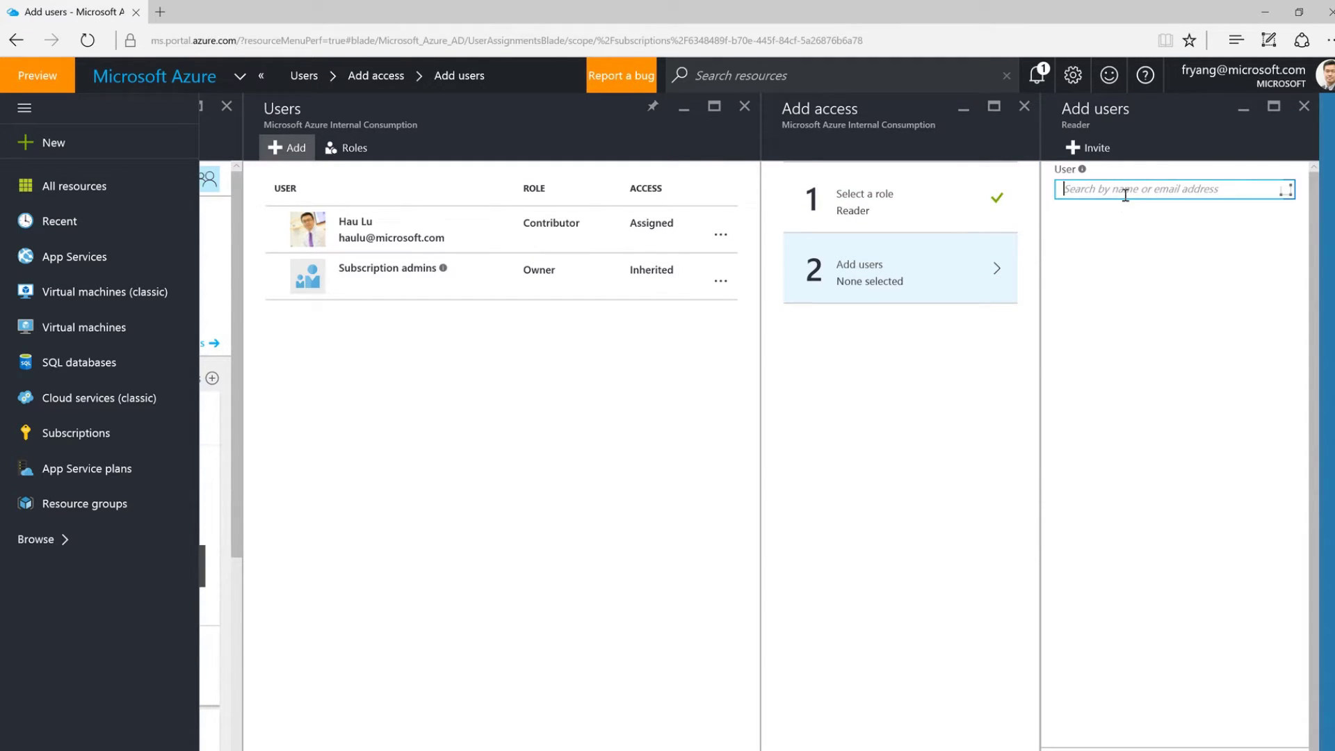
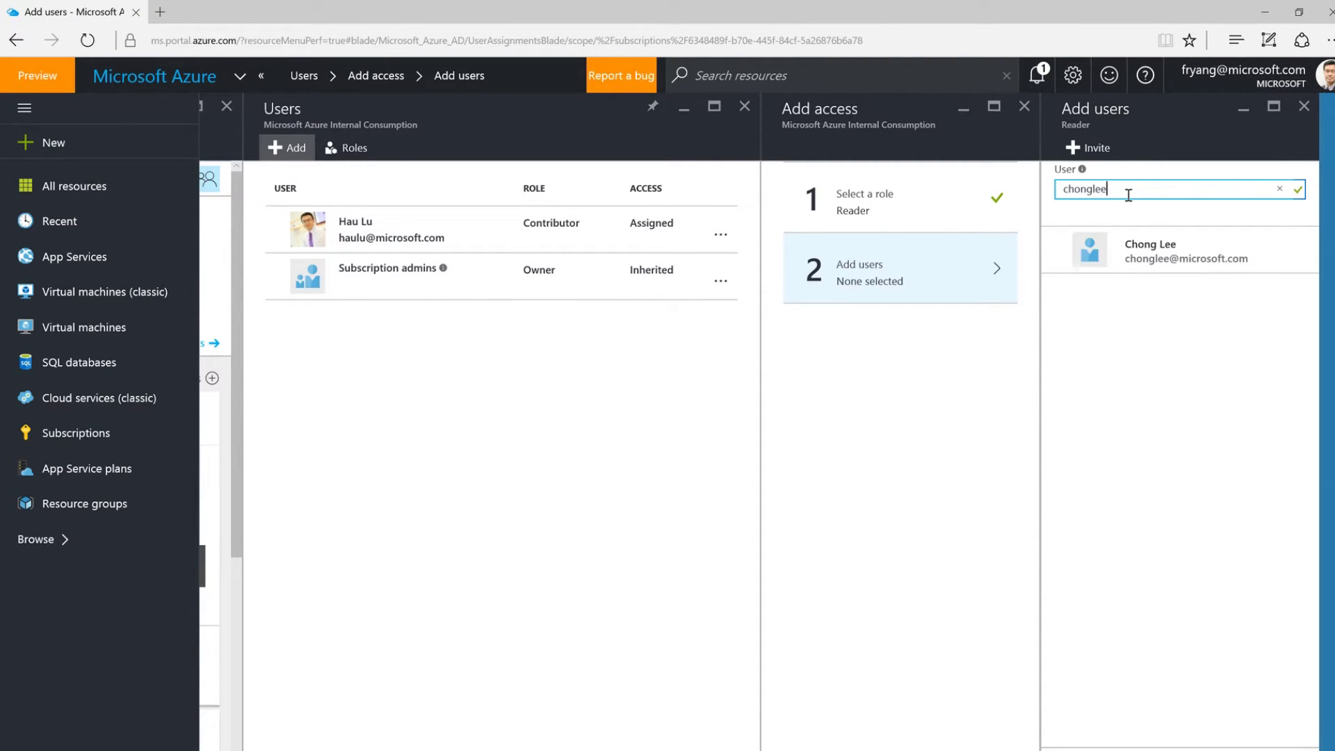
pyautogui.click(1156, 264)
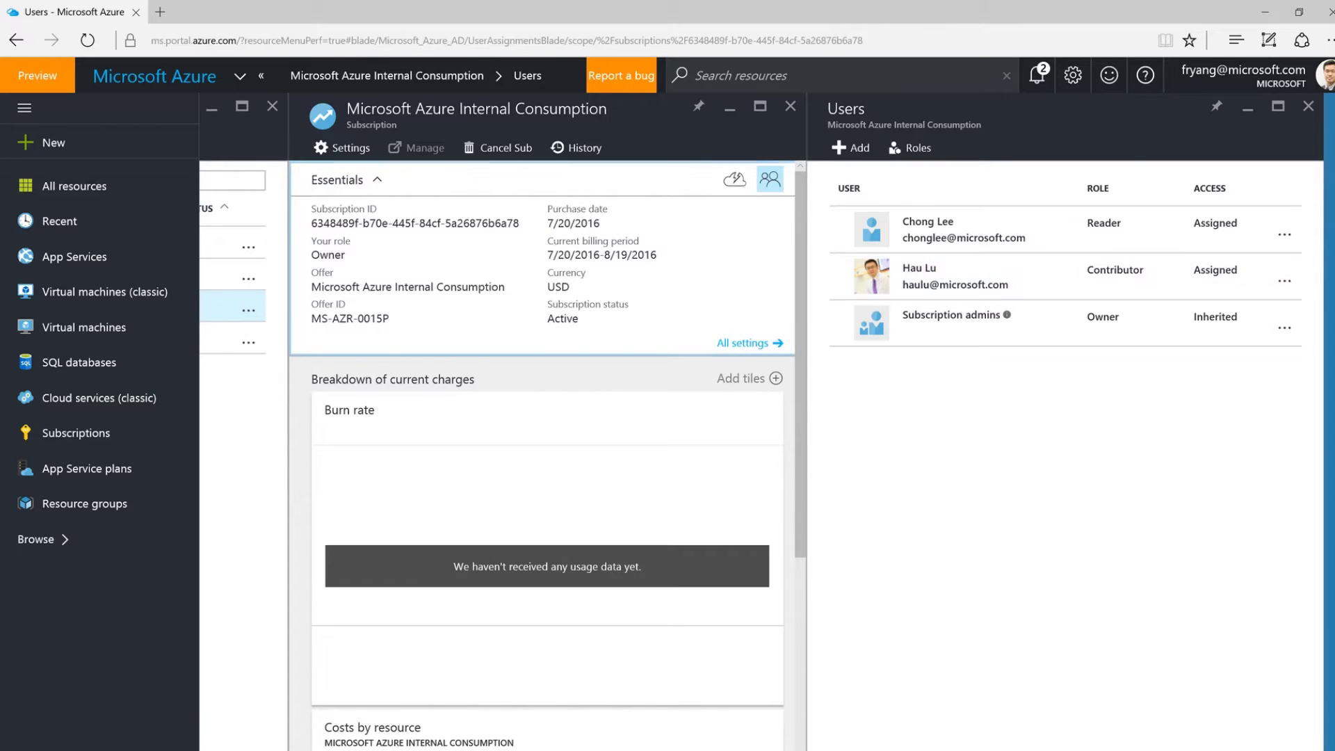
pyautogui.click(1308, 107)
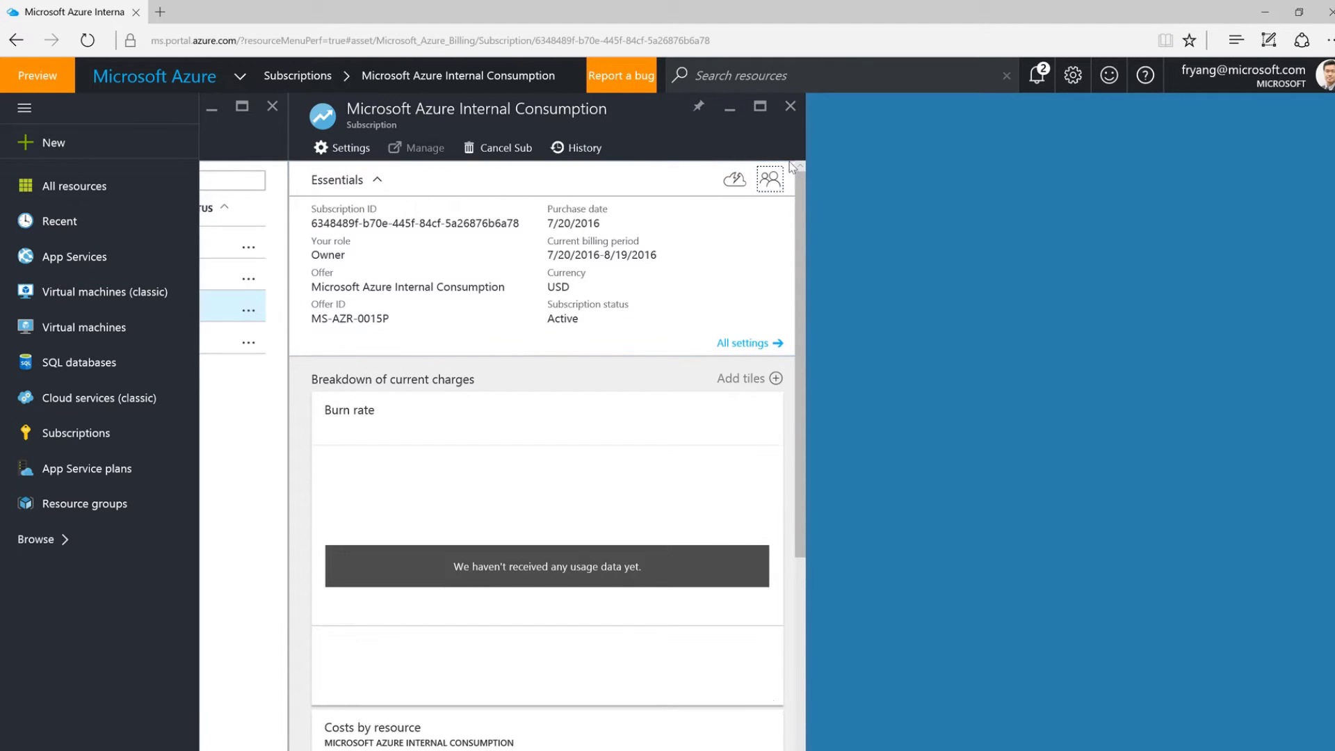
# Start a new resource group under the Microsoft Azure Internal Consumption subscription.
pyautogui.click(790, 106)
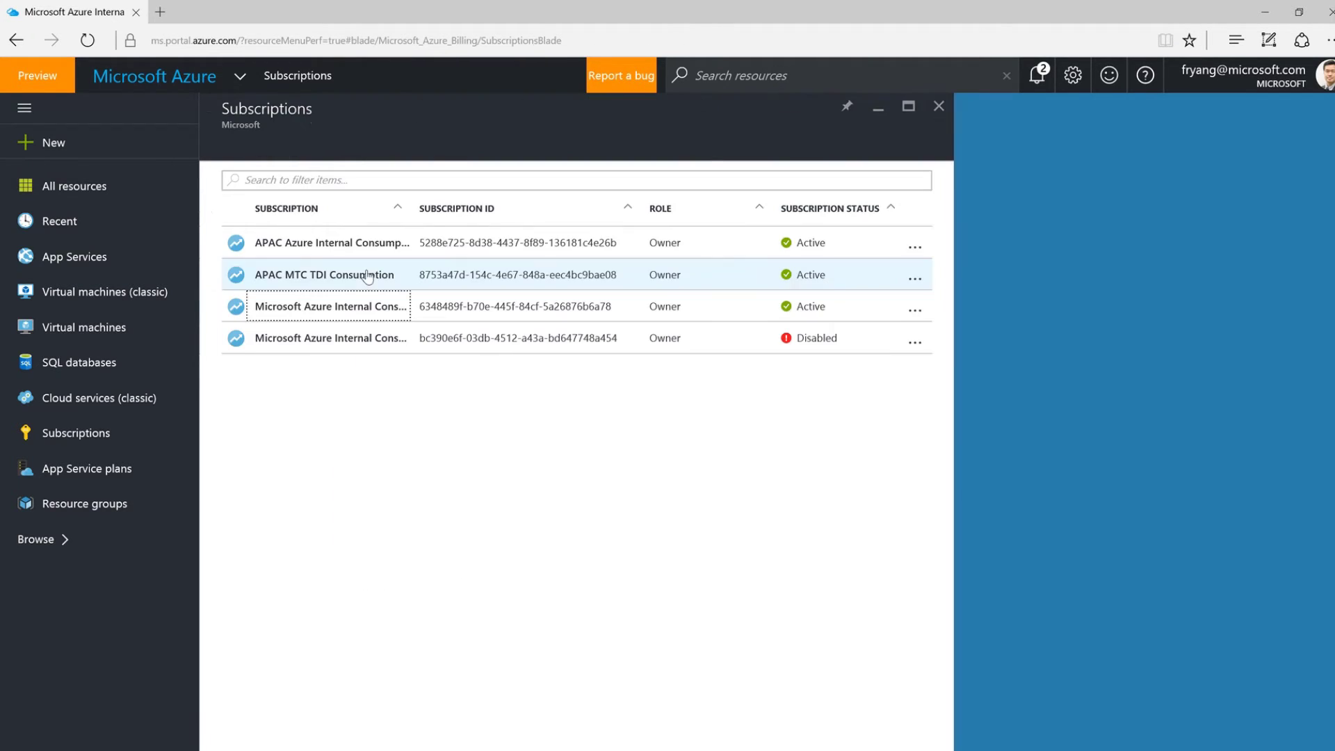
pyautogui.click(68, 512)
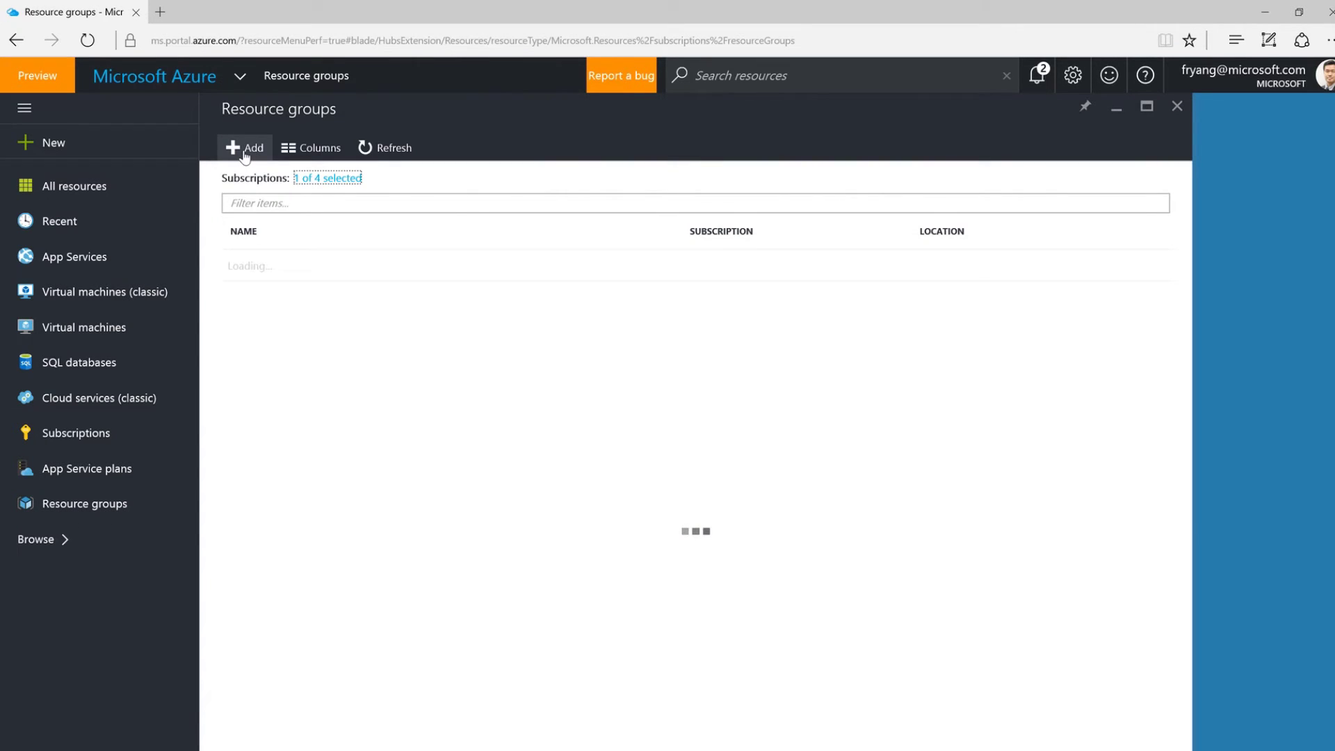
pyautogui.click(245, 149)
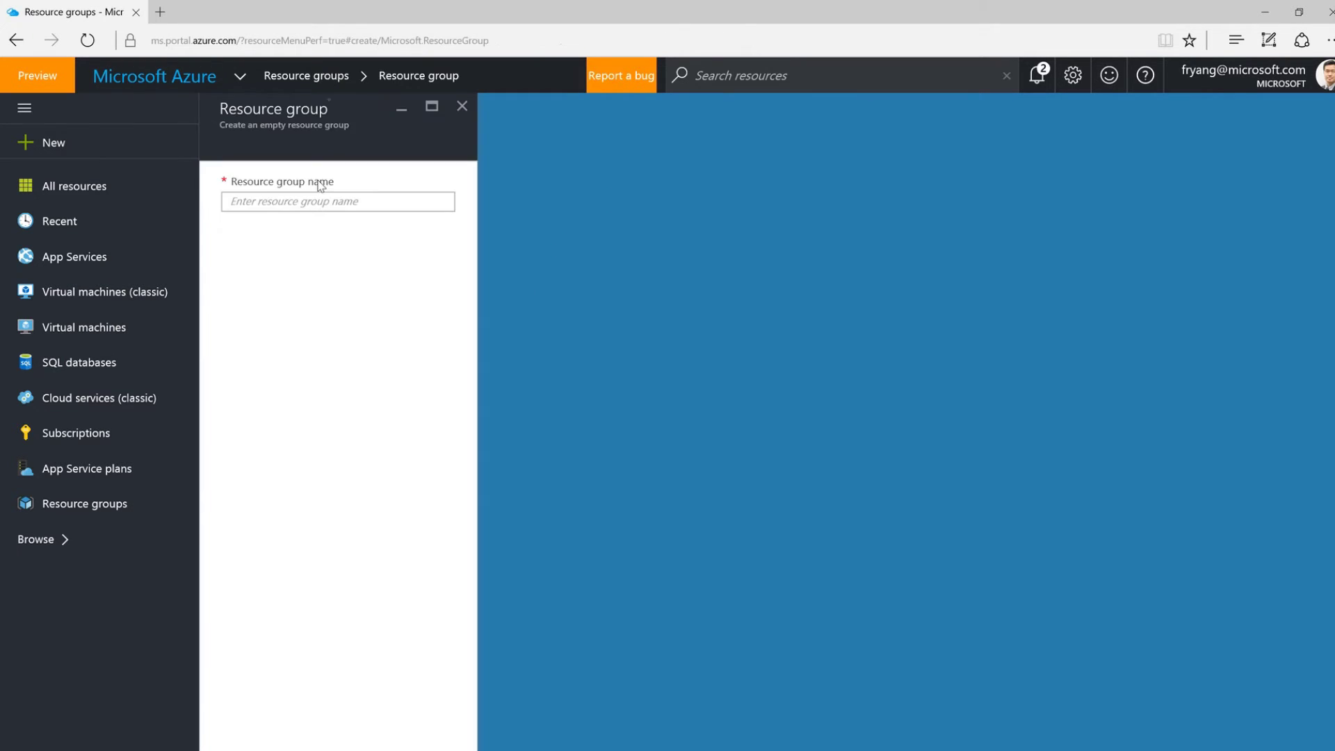
pyautogui.press('Tab')
pyautogui.click(441, 261)
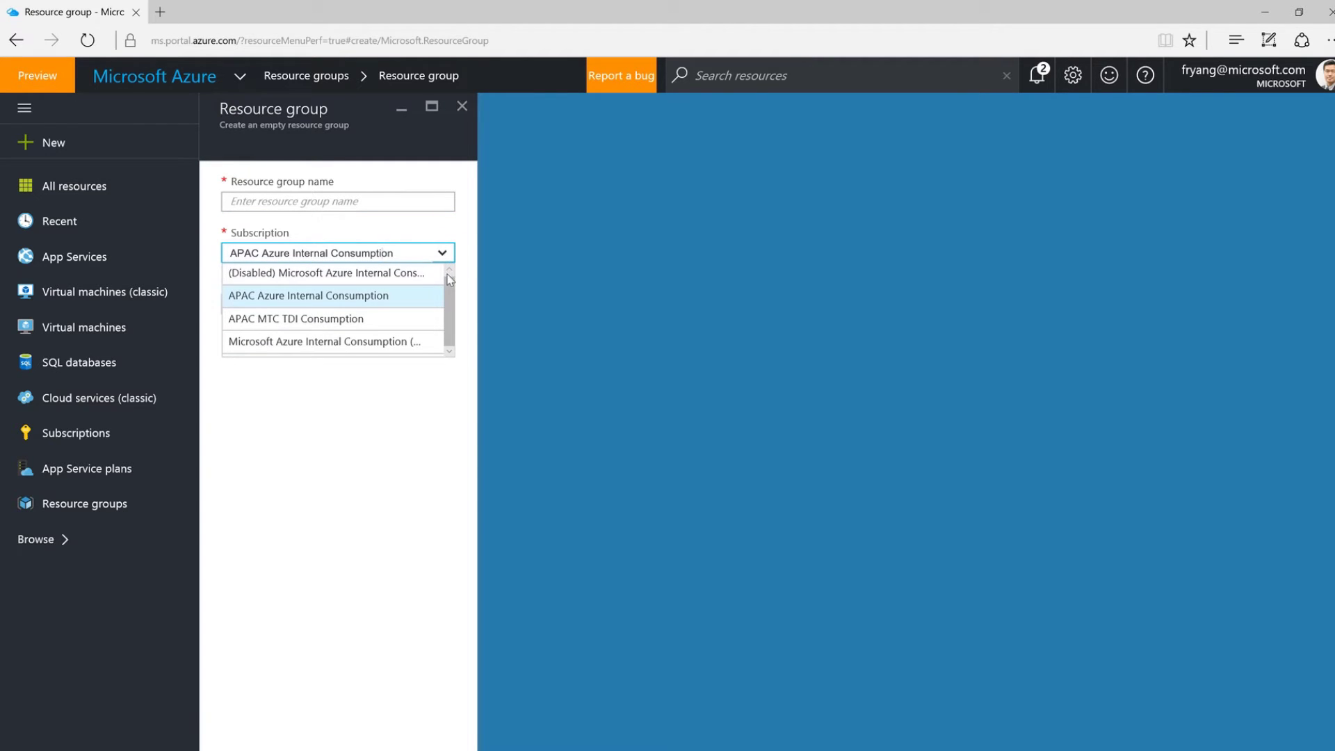
pyautogui.scroll(1, 453, 292)
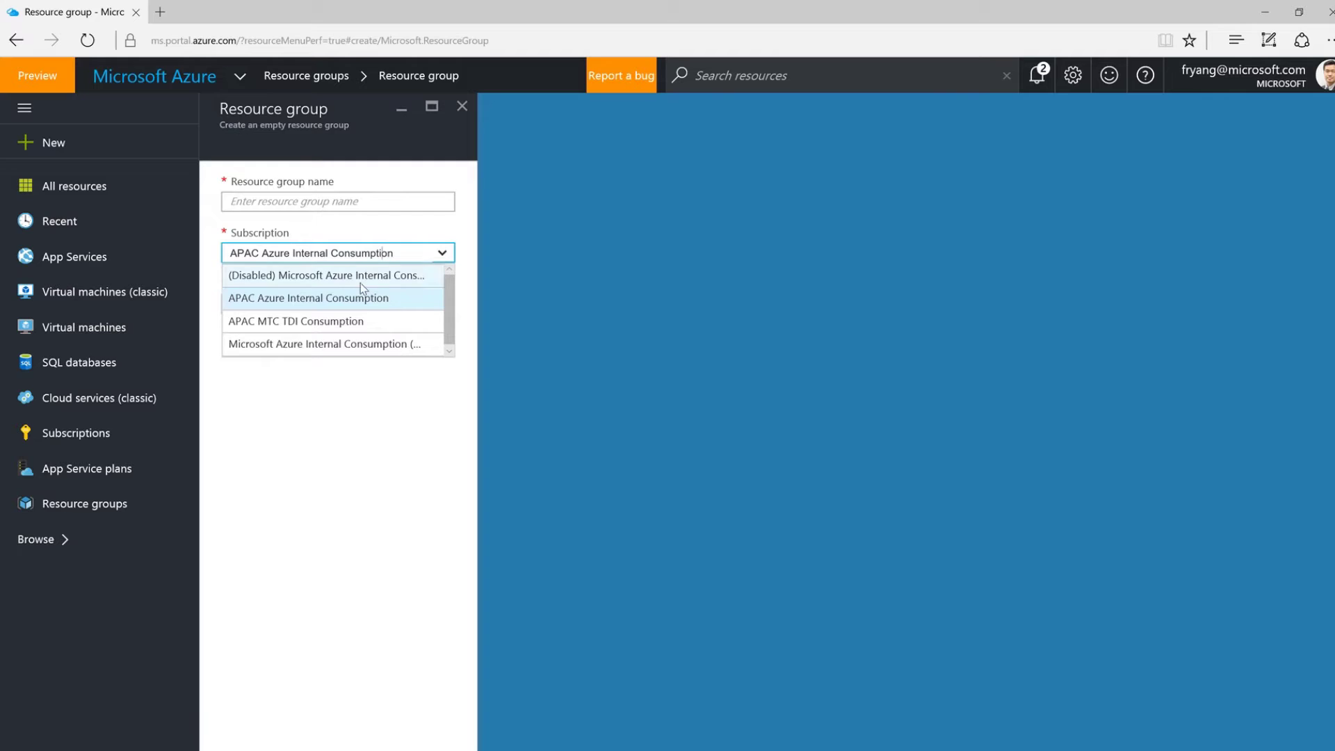
pyautogui.click(396, 344)
# Name the resource group DevTestRG and create it.
pyautogui.click(338, 207)
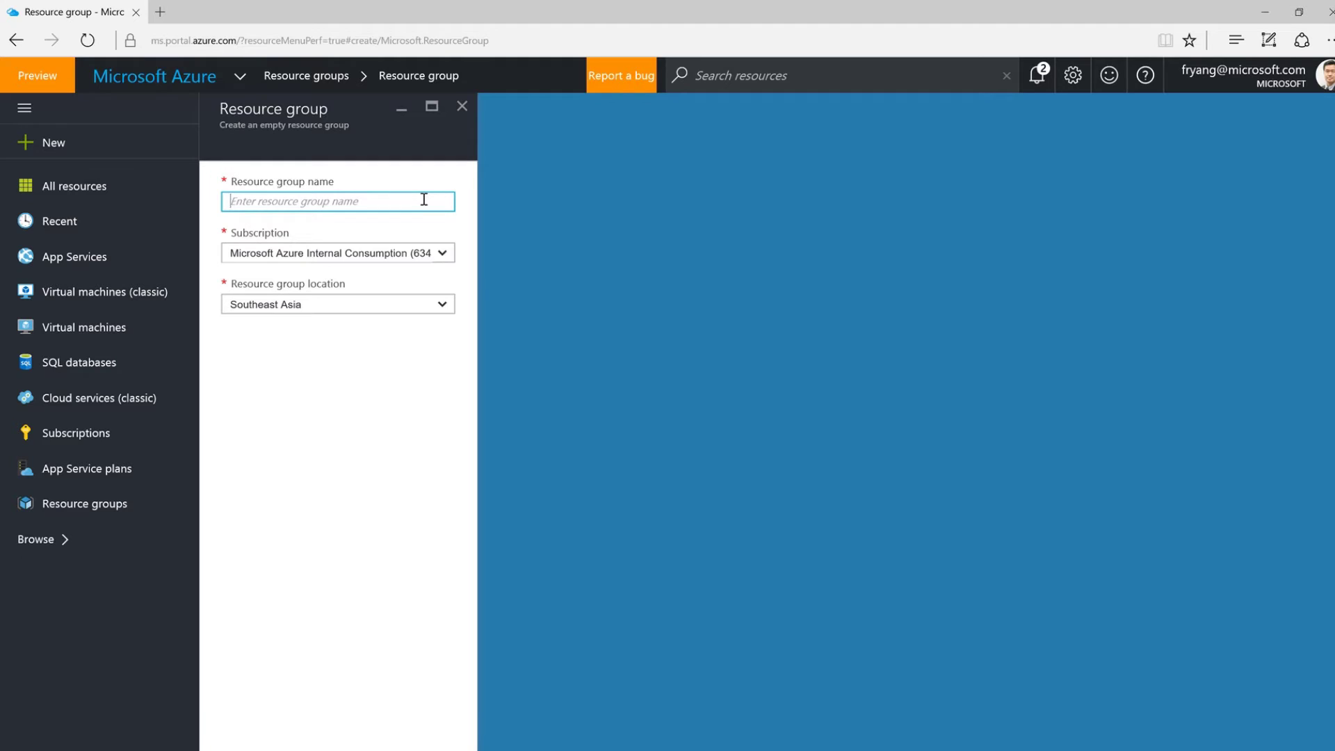
pyautogui.write('DevTestRG')
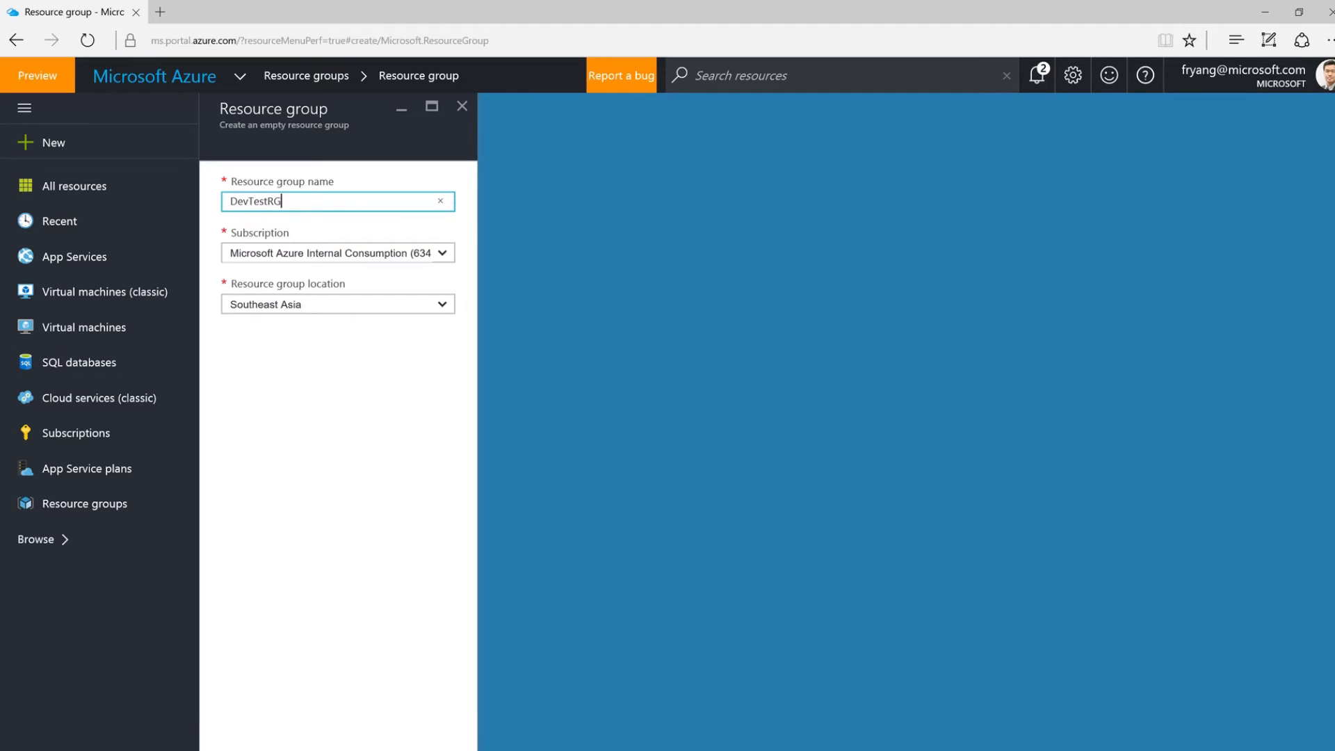
pyautogui.press('Return')
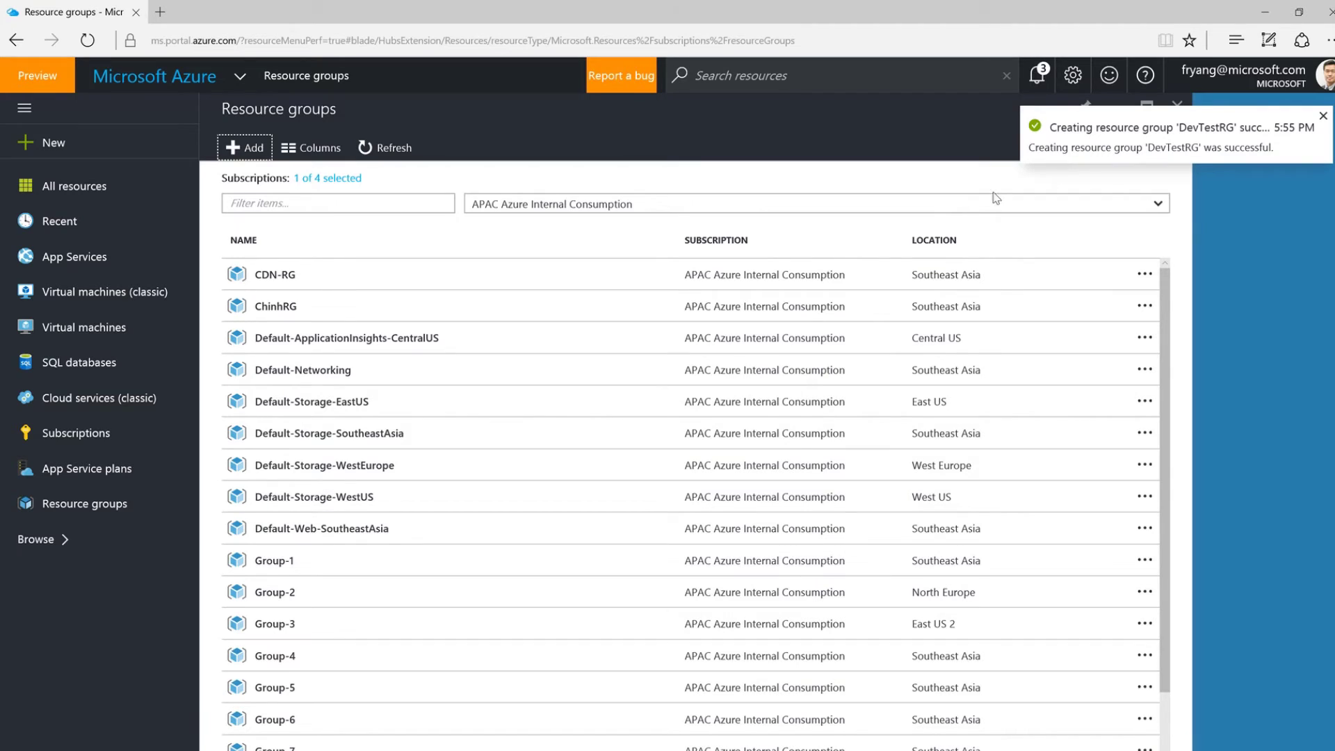
pyautogui.click(170, 80)
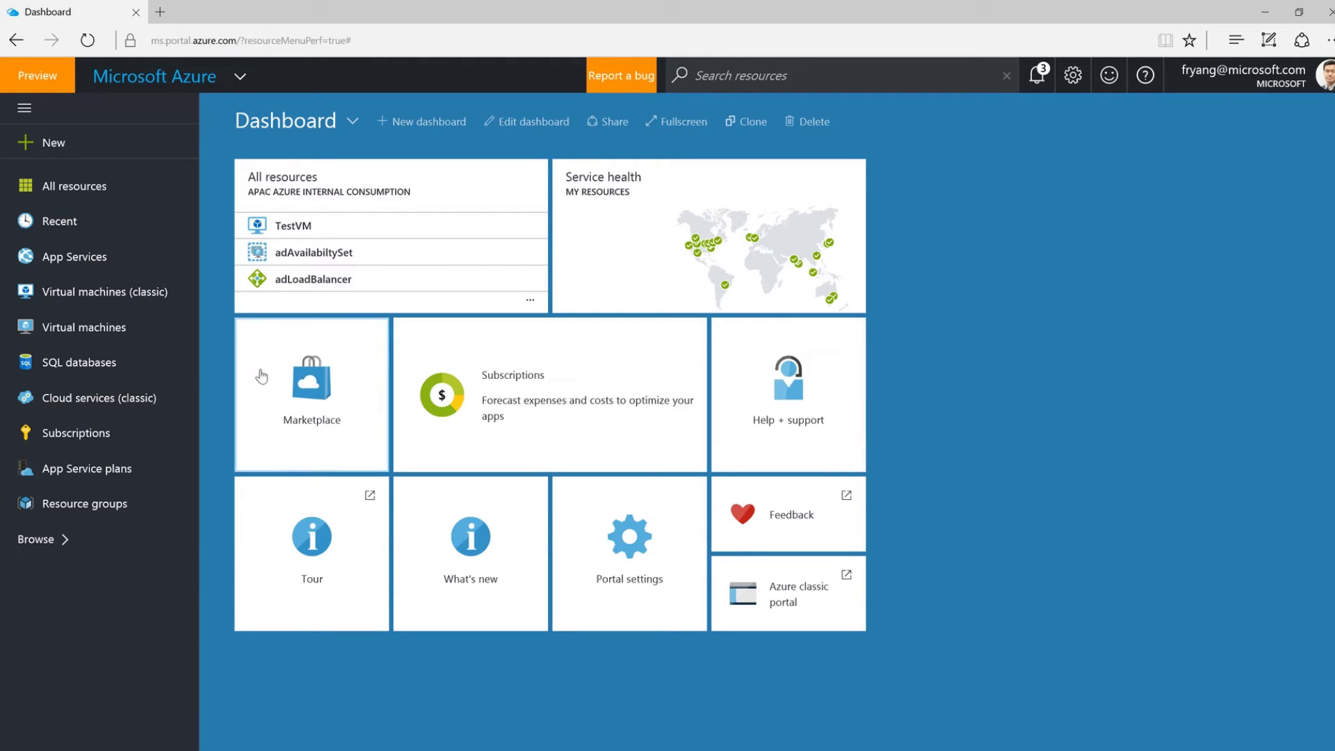
# Filter resource groups to 'de' in Microsoft Azure Internal Consumption only, then open DevTestRG.
pyautogui.click(77, 505)
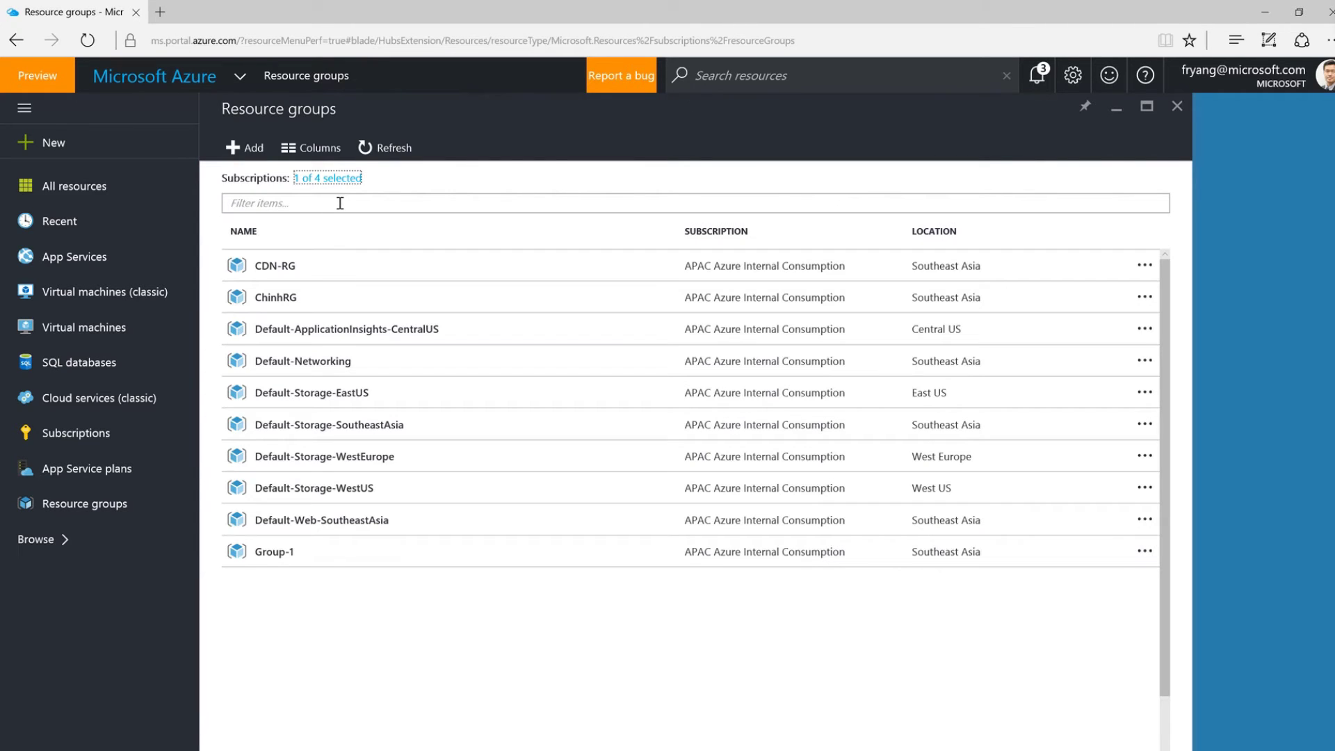
pyautogui.click(343, 202)
pyautogui.write('de')
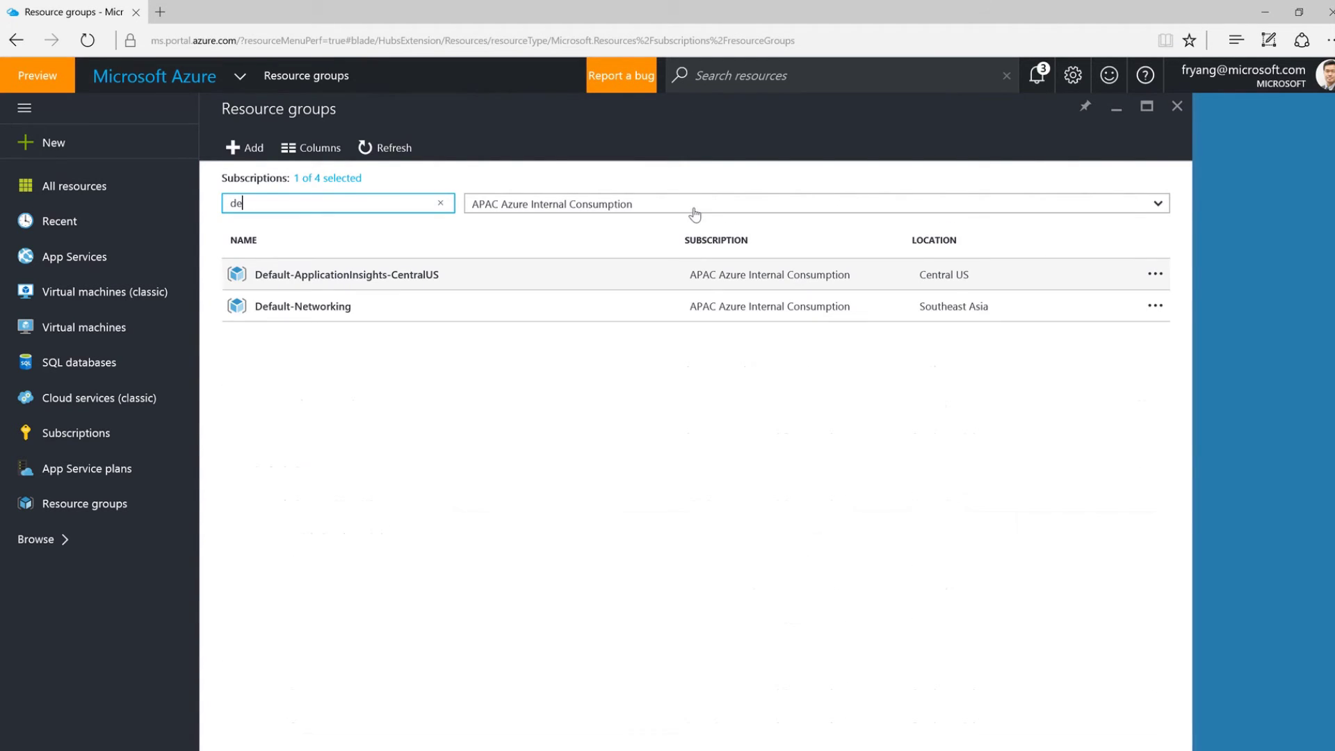
pyautogui.click(694, 211)
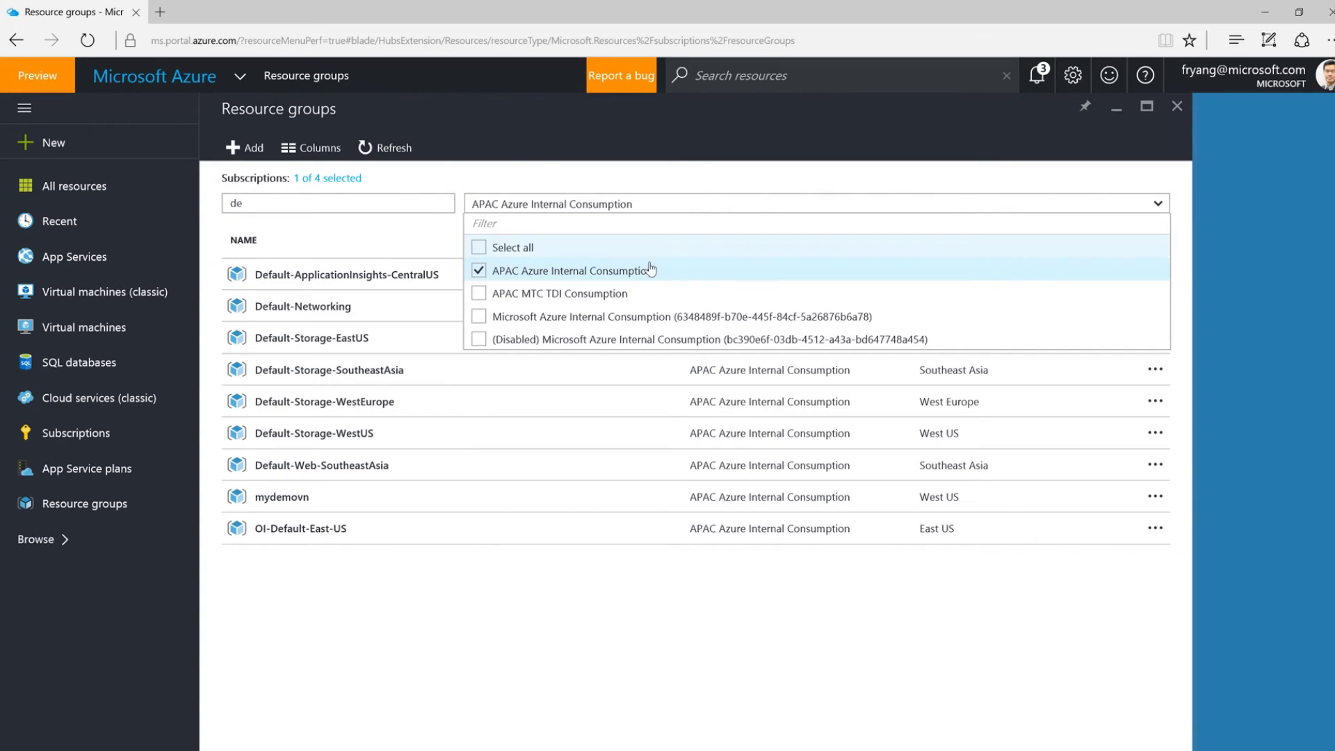
pyautogui.click(629, 318)
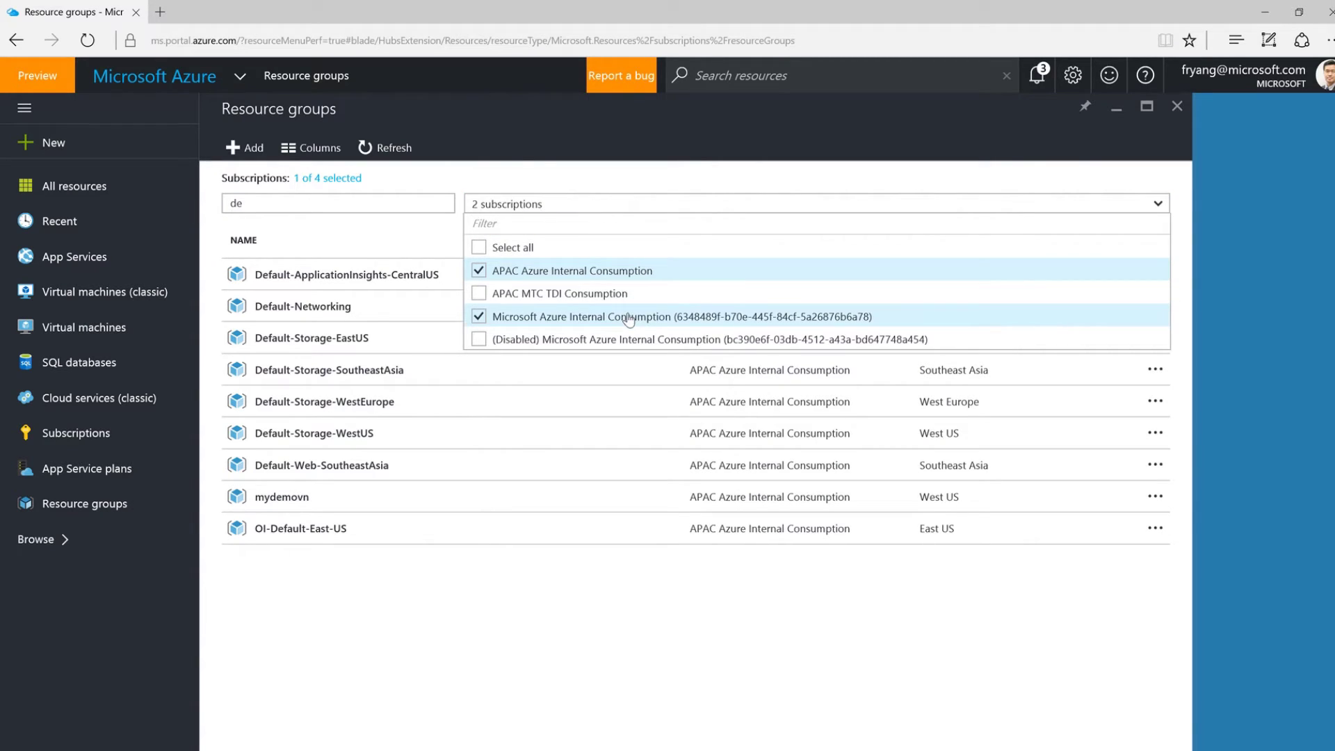
pyautogui.click(479, 271)
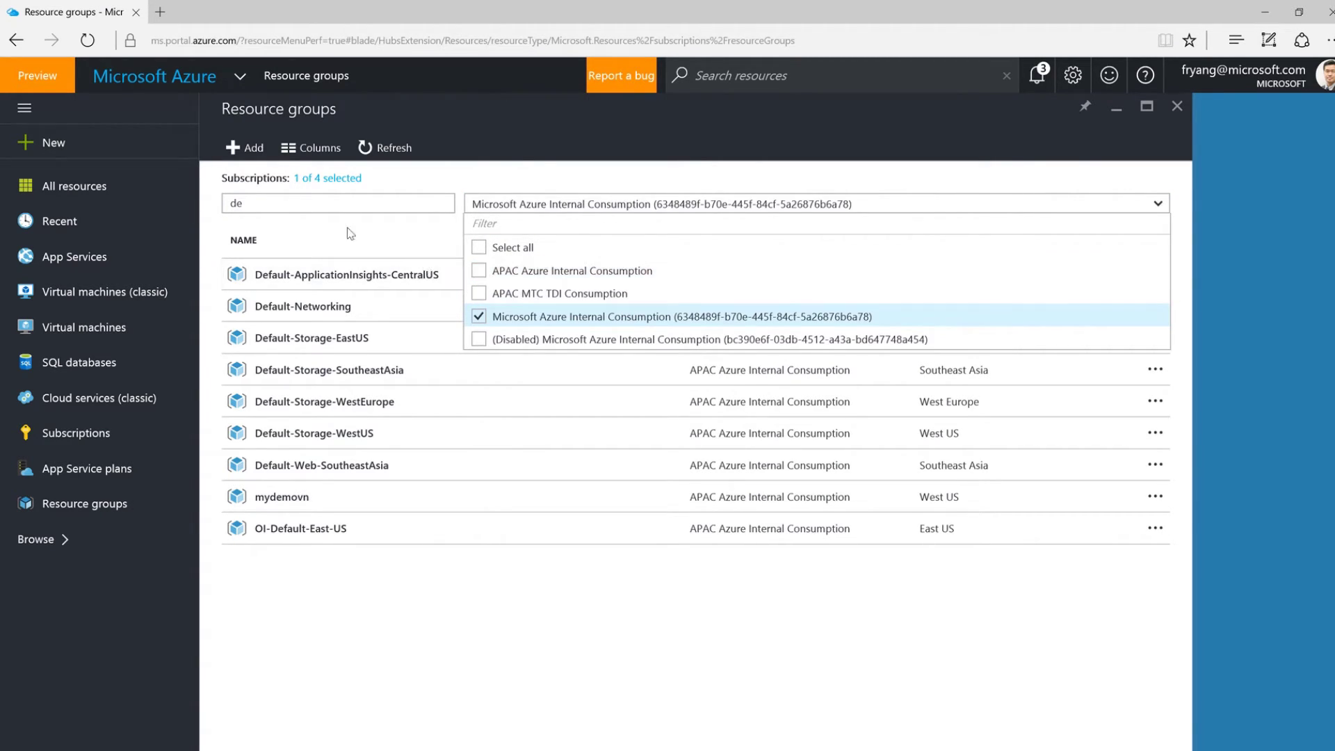
pyautogui.click(1038, 183)
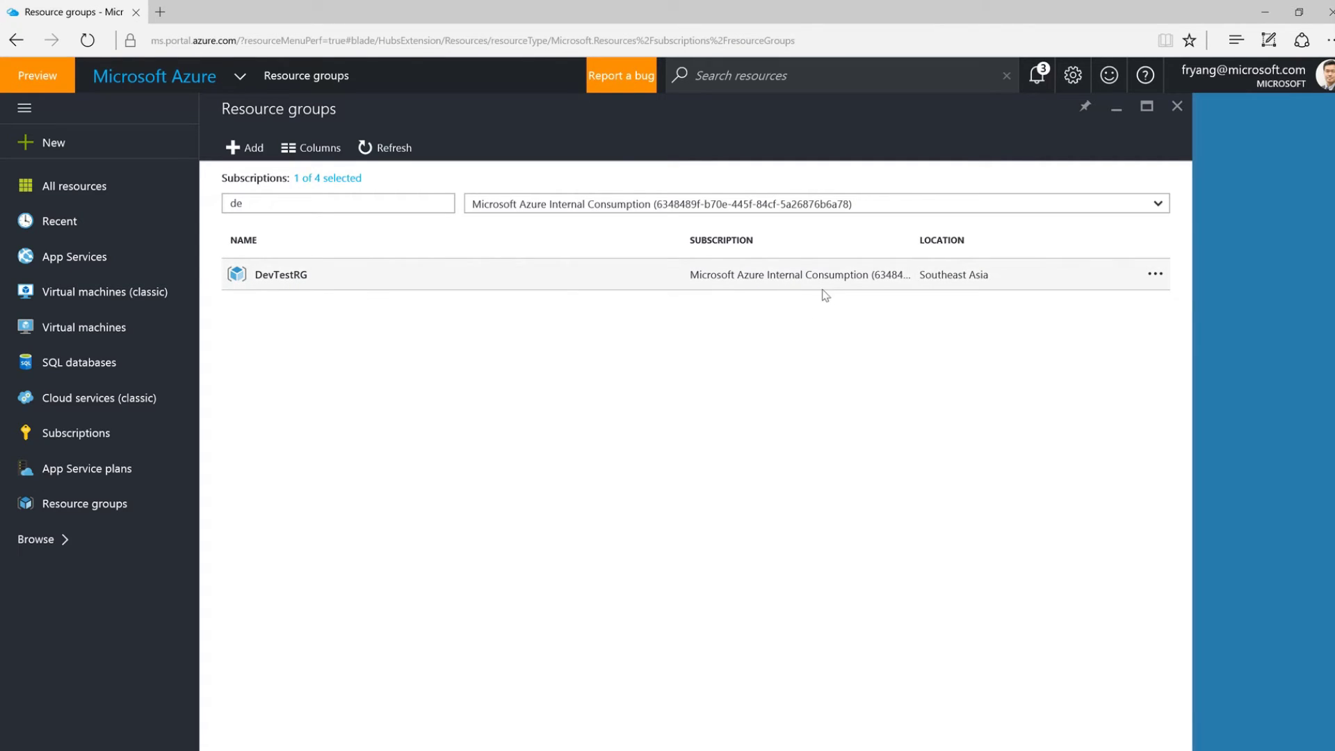
pyautogui.click(271, 276)
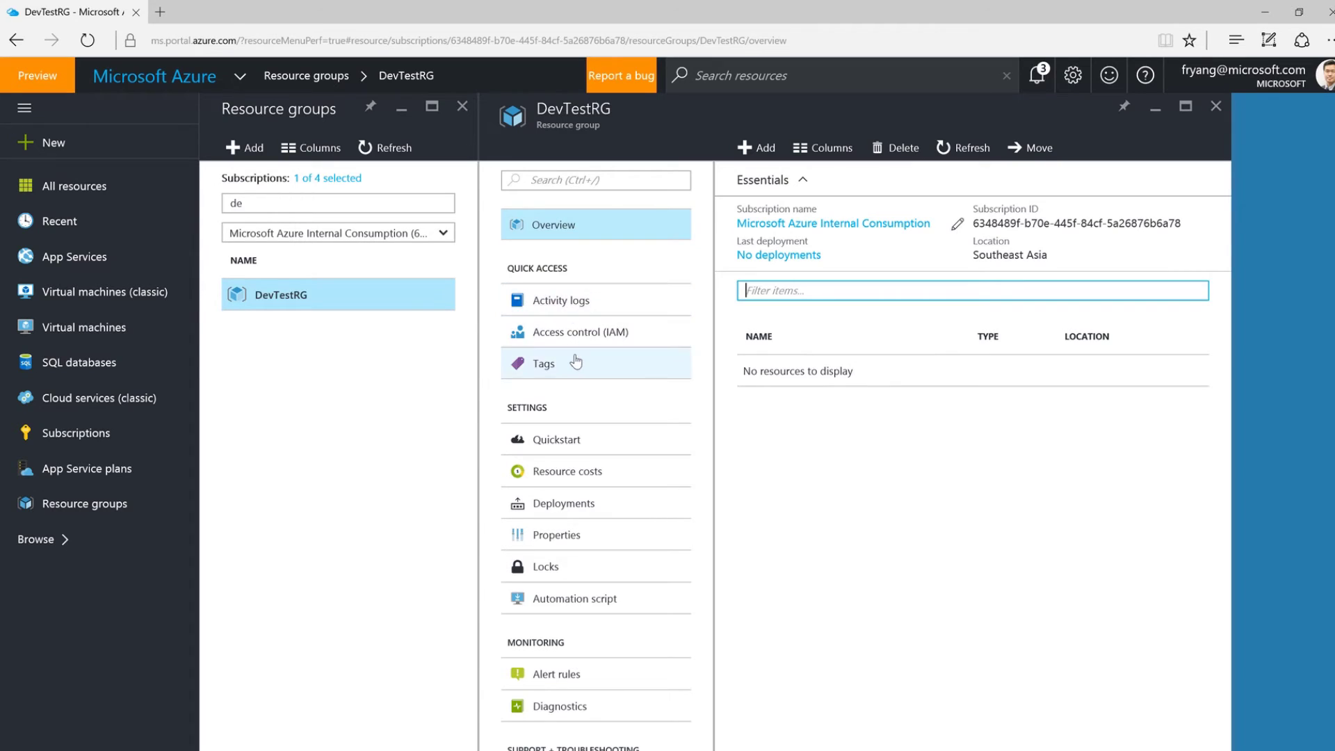
# Open DevTestRG's Access control (IAM) to view its users and roles.
pyautogui.click(590, 341)
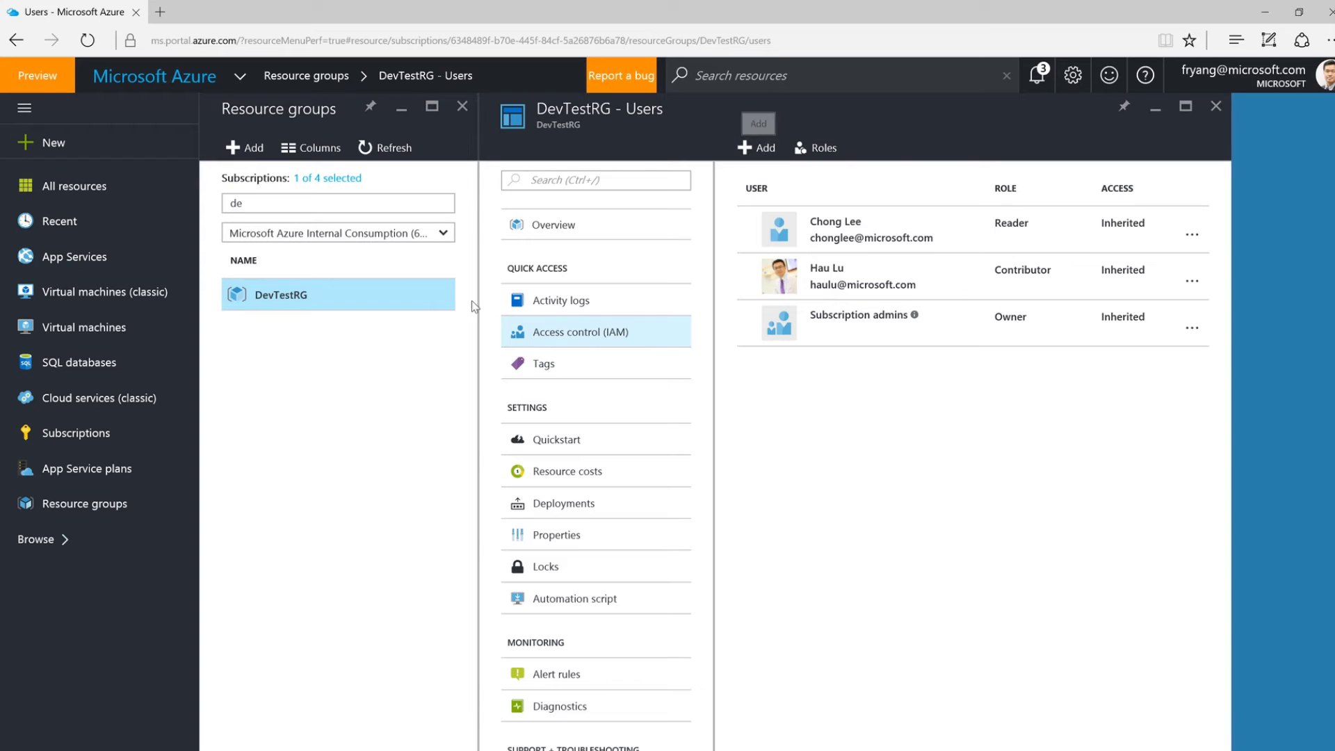
# Add a Contributor role assignment on DevTestRG for the user found by name search.
pyautogui.click(765, 151)
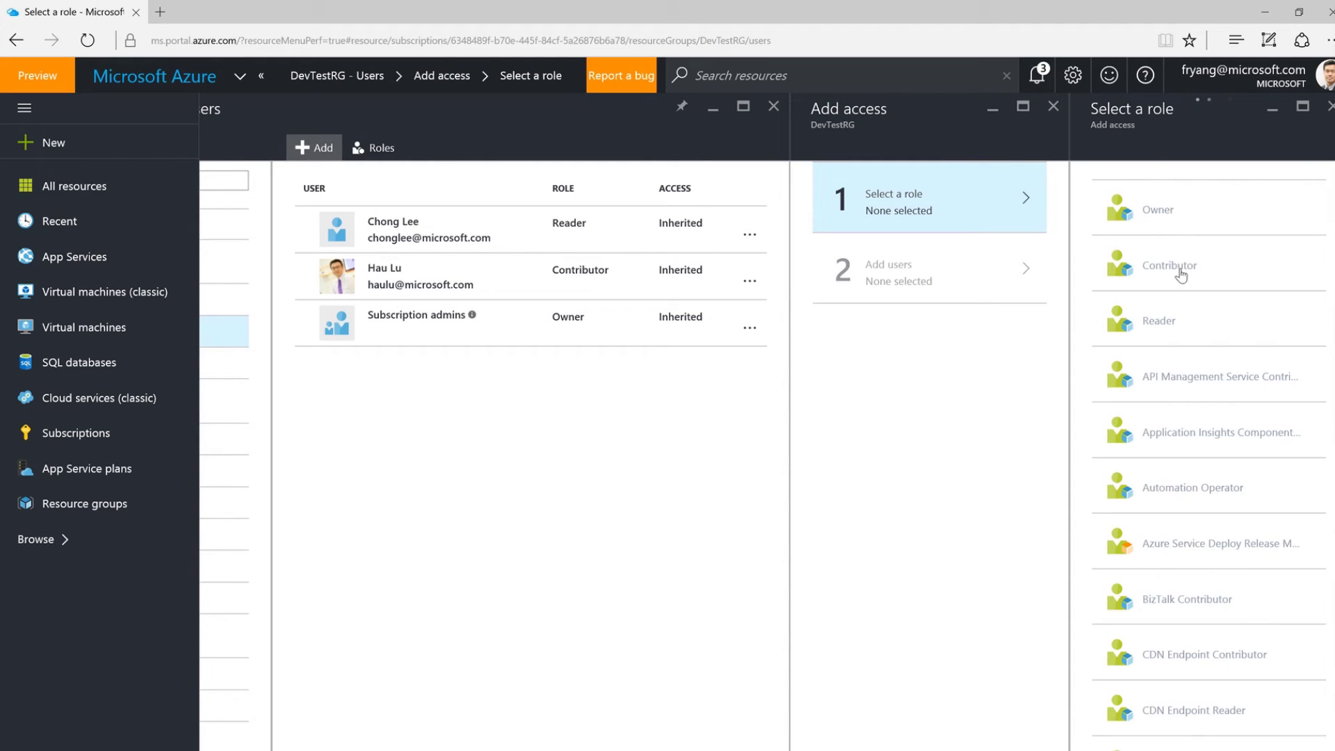
pyautogui.click(1181, 275)
pyautogui.click(991, 301)
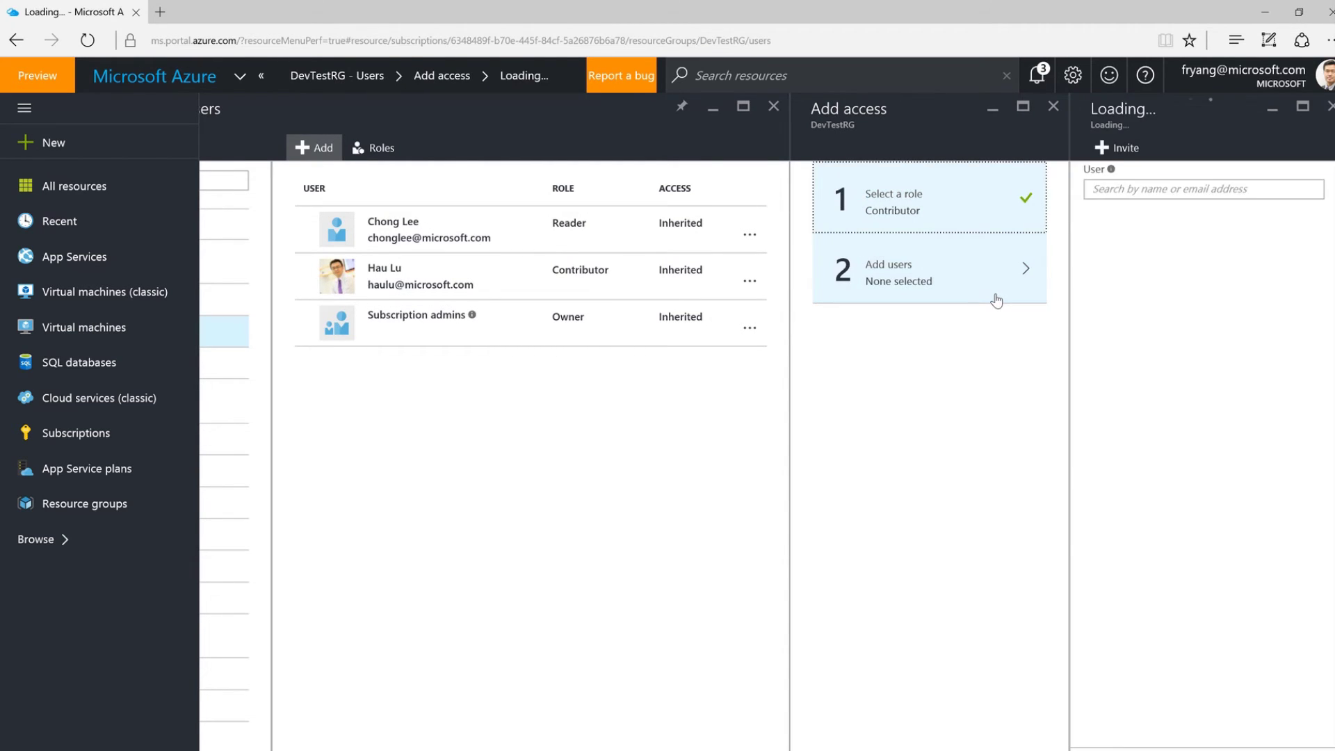
pyautogui.click(1173, 194)
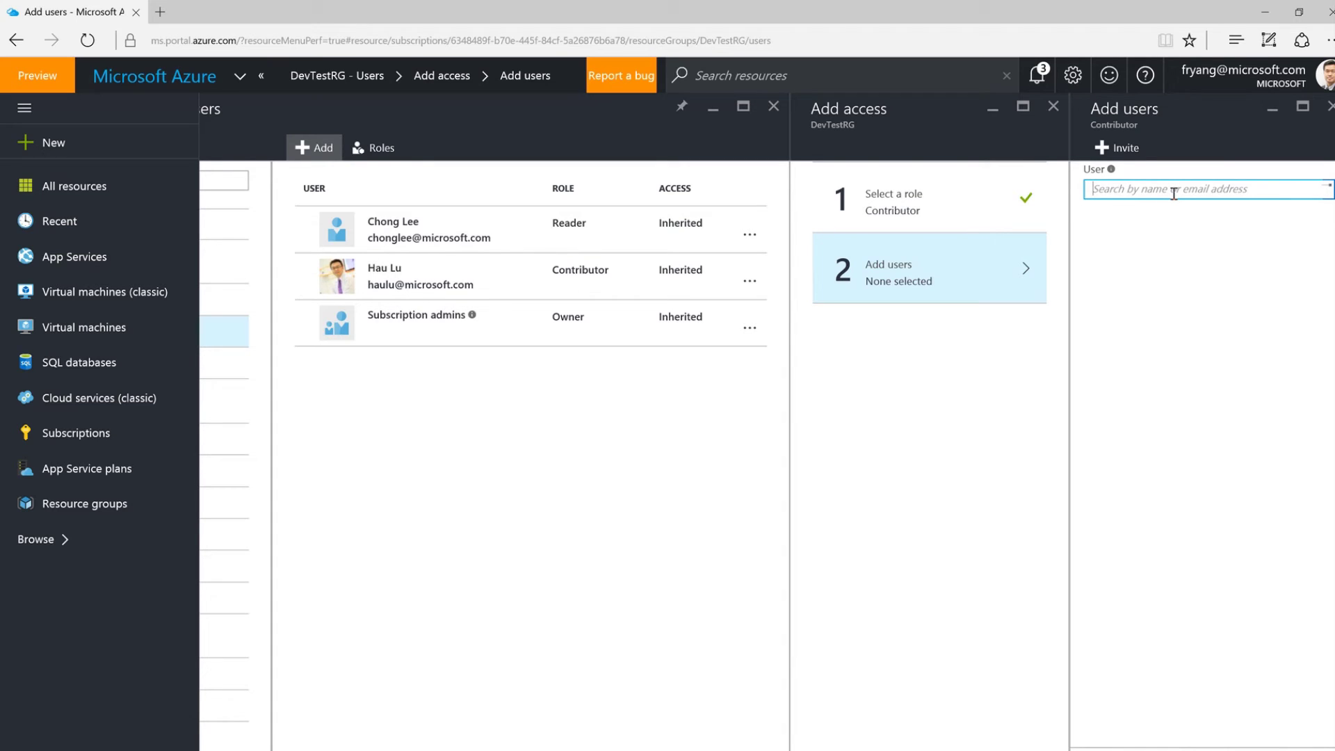
pyautogui.write('a-set')
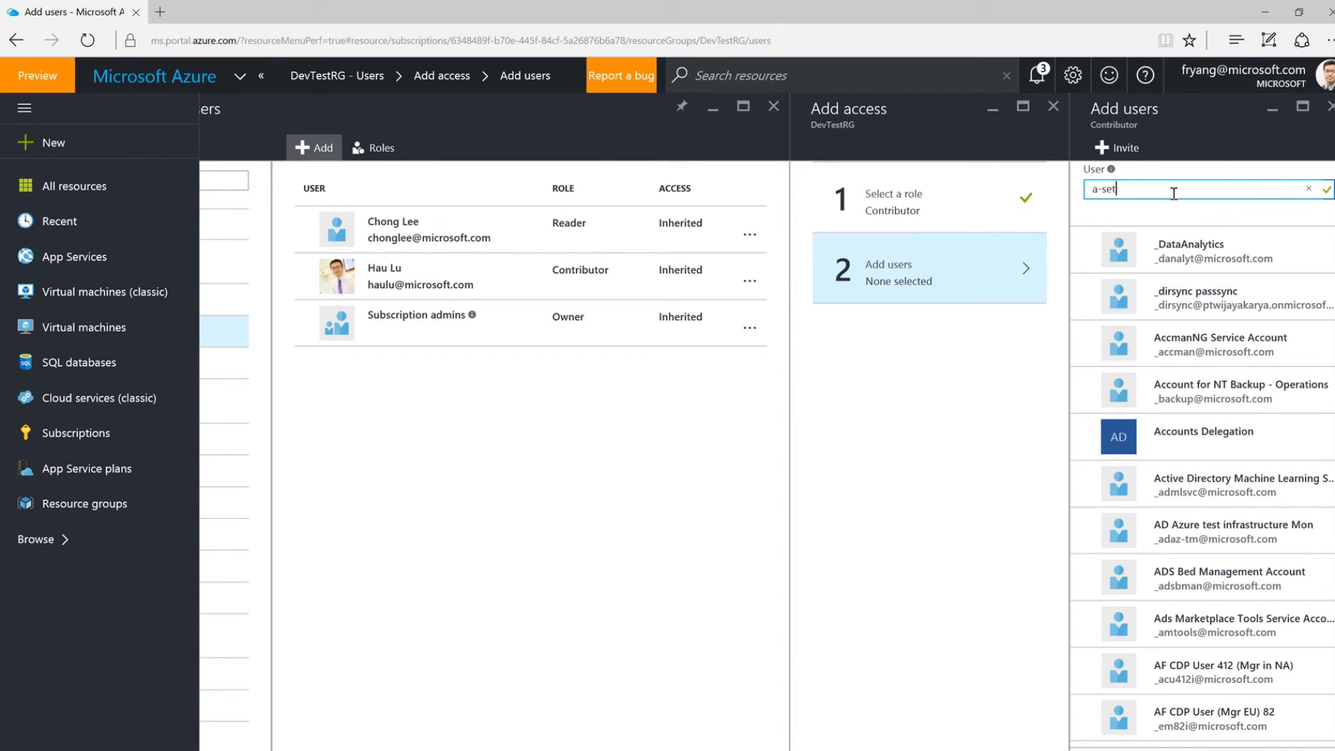
pyautogui.click(1184, 256)
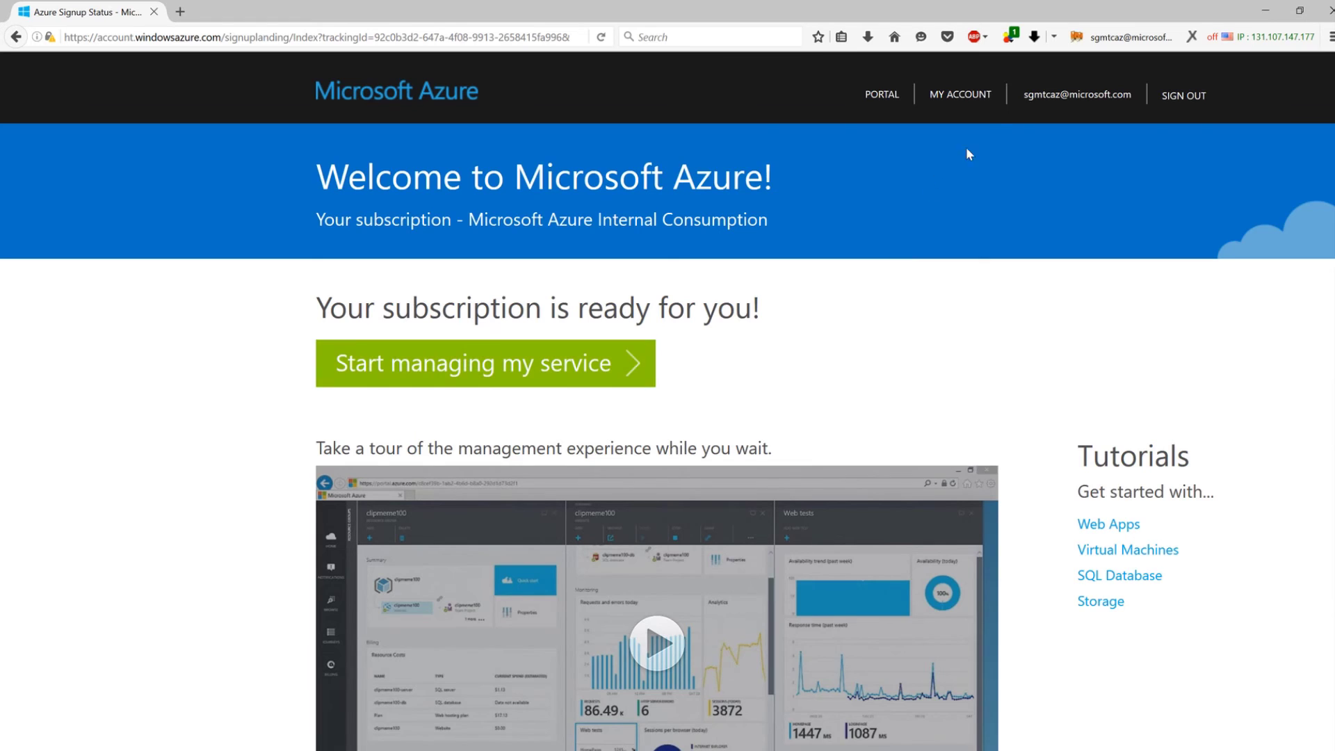
# From My Account, open the summary of the active Microsoft Azure Internal Consumption subscription.
pyautogui.scroll(-1, 972, 89)
pyautogui.click(973, 70)
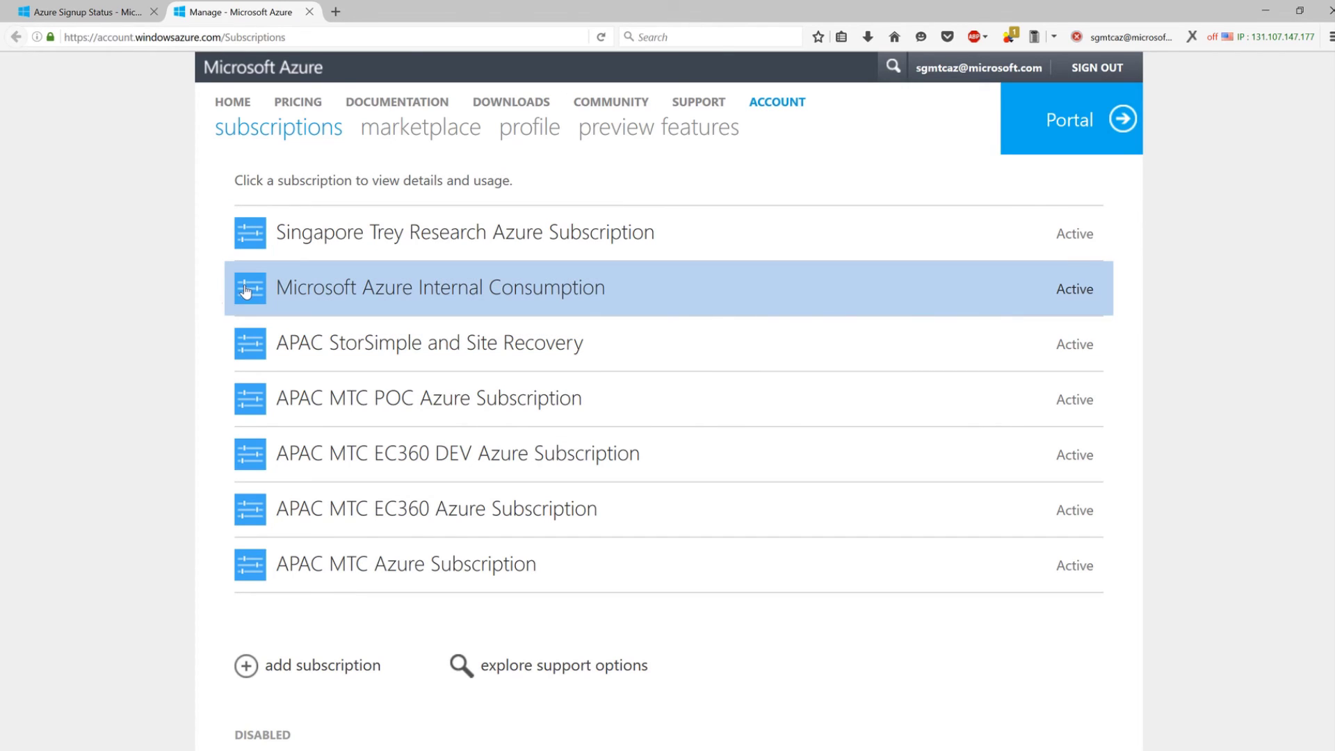
pyautogui.click(249, 292)
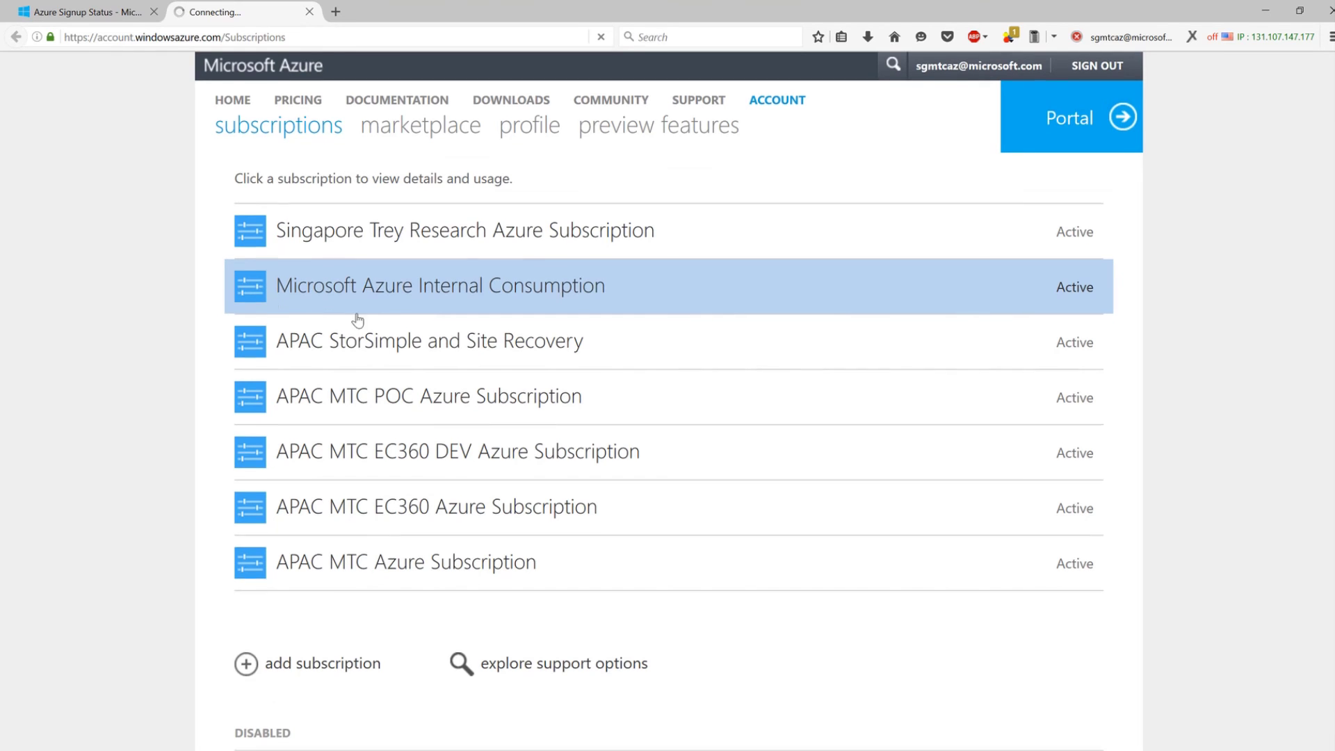
pyautogui.scroll(-3, 397, 302)
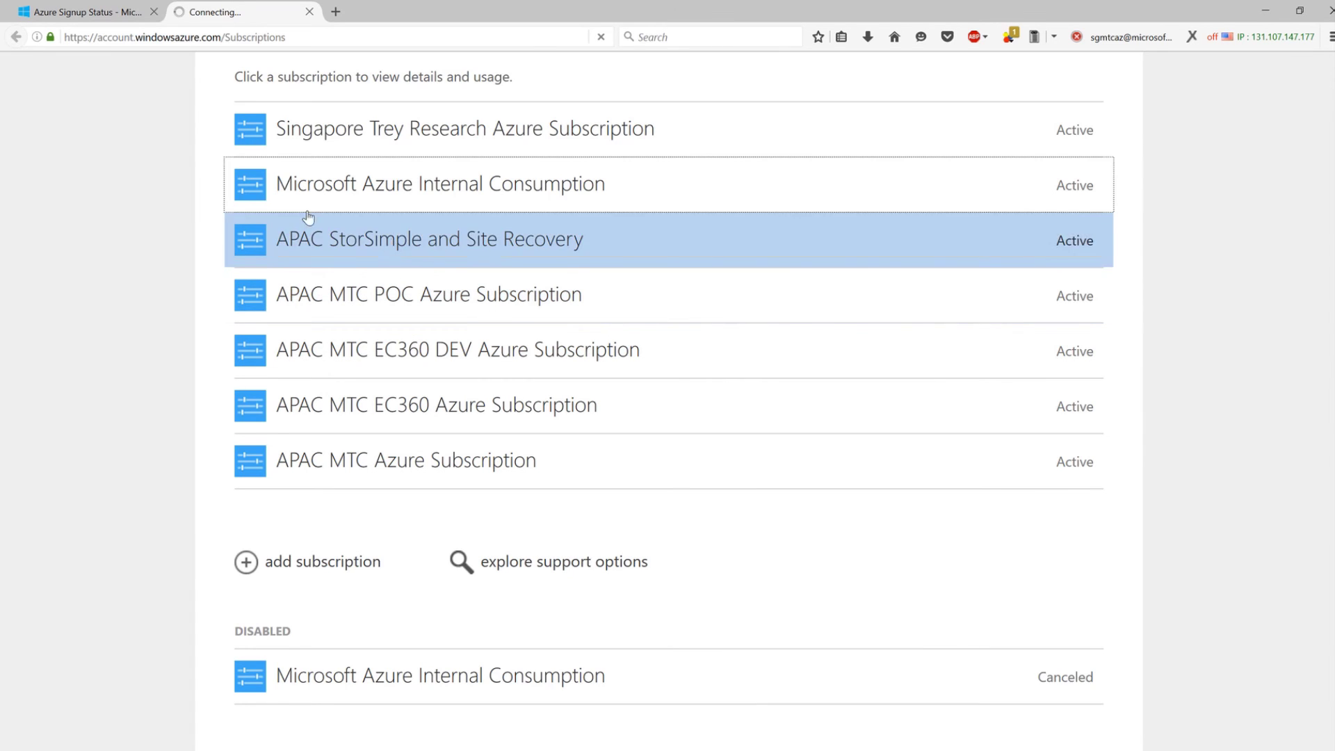
pyautogui.click(247, 187)
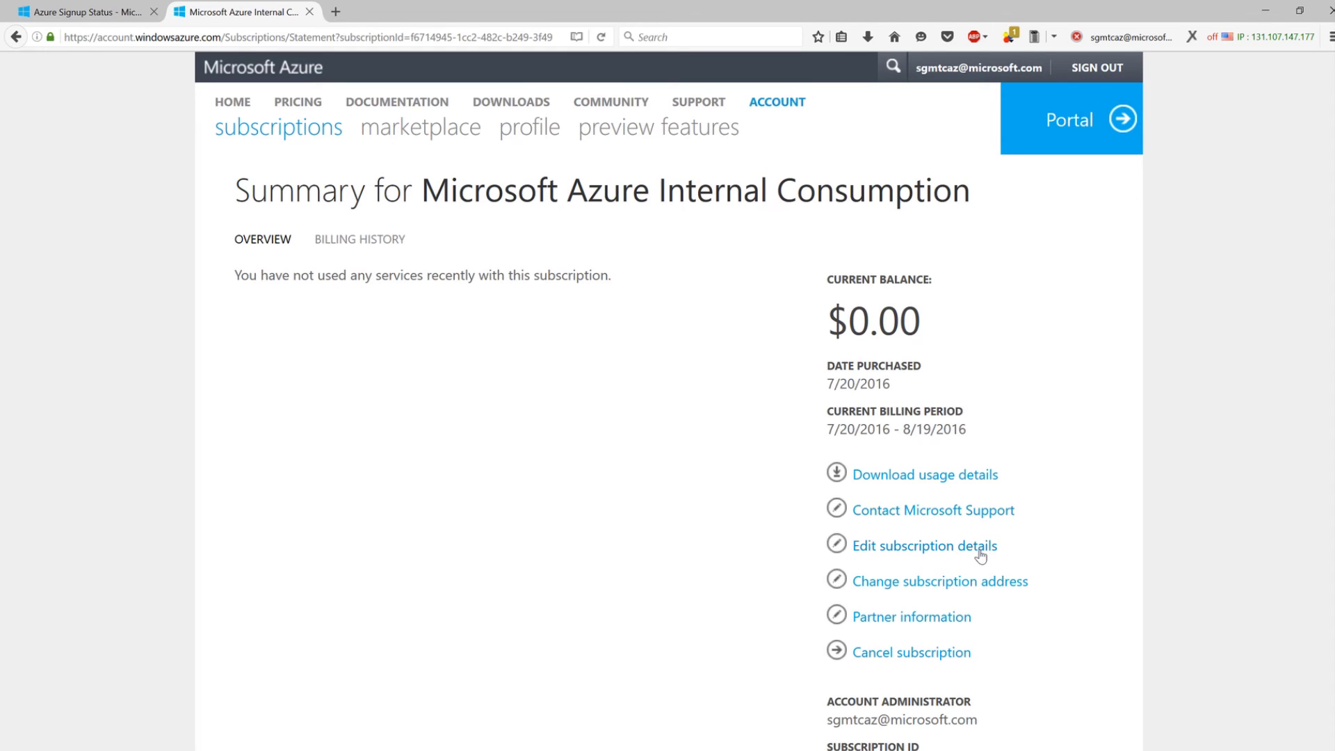
# Replace the subscription name with 'New DevTest Subscription', save, and return to the subscriptions list.
pyautogui.scroll(-1, 1029, 529)
pyautogui.click(958, 527)
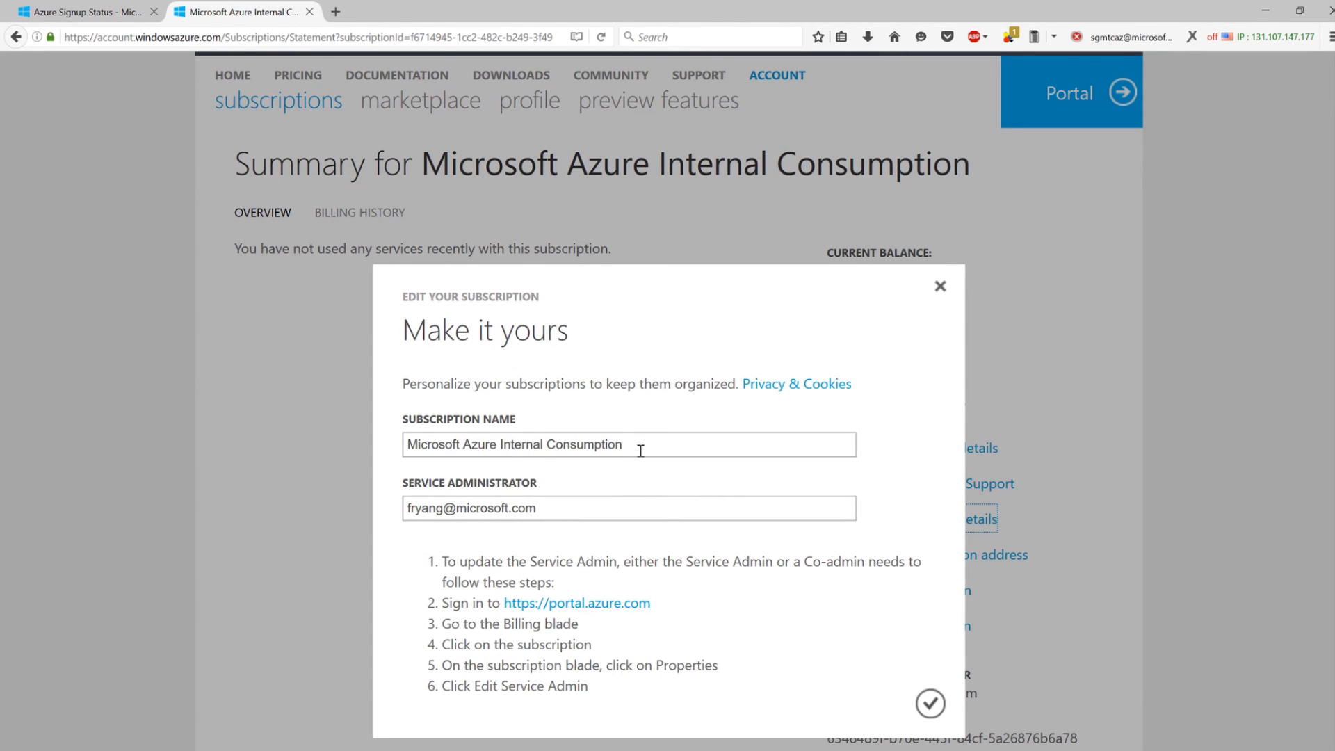
pyautogui.moveTo(652, 450); pyautogui.dragTo(103, 409)
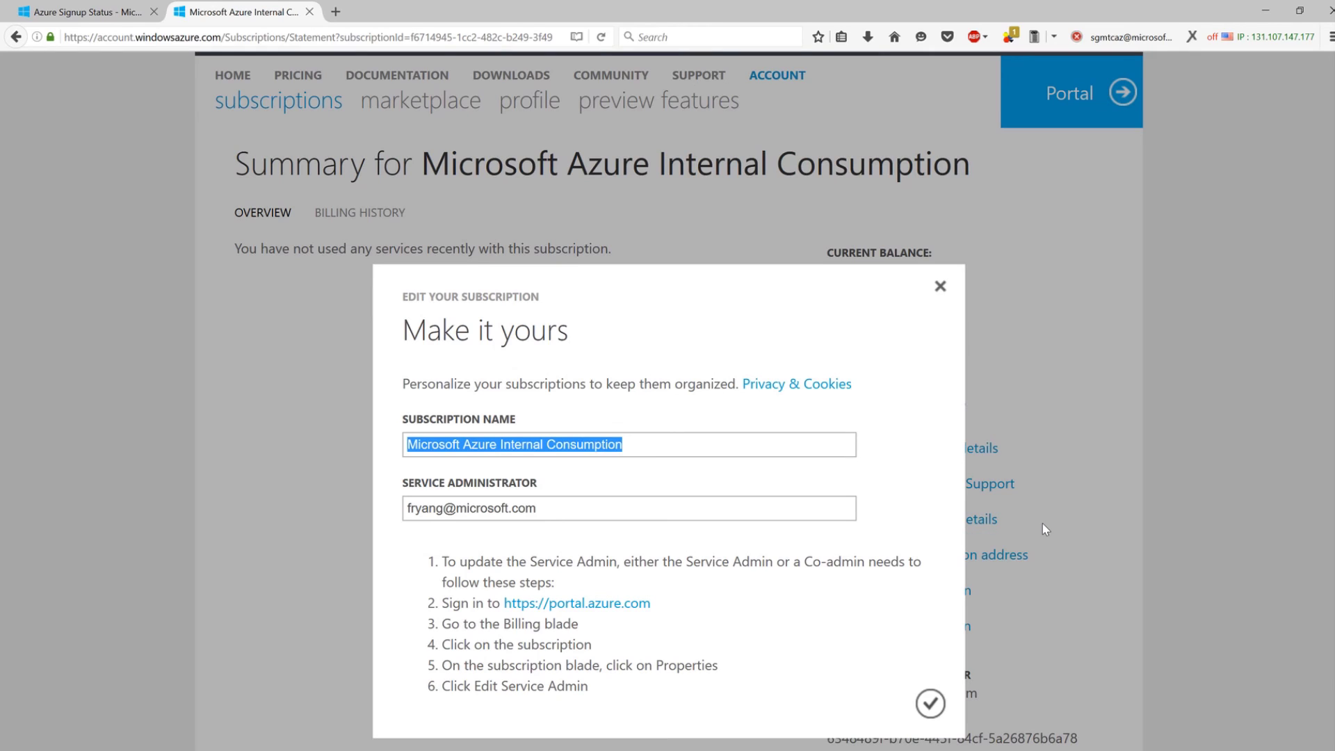
pyautogui.write('New Dev')
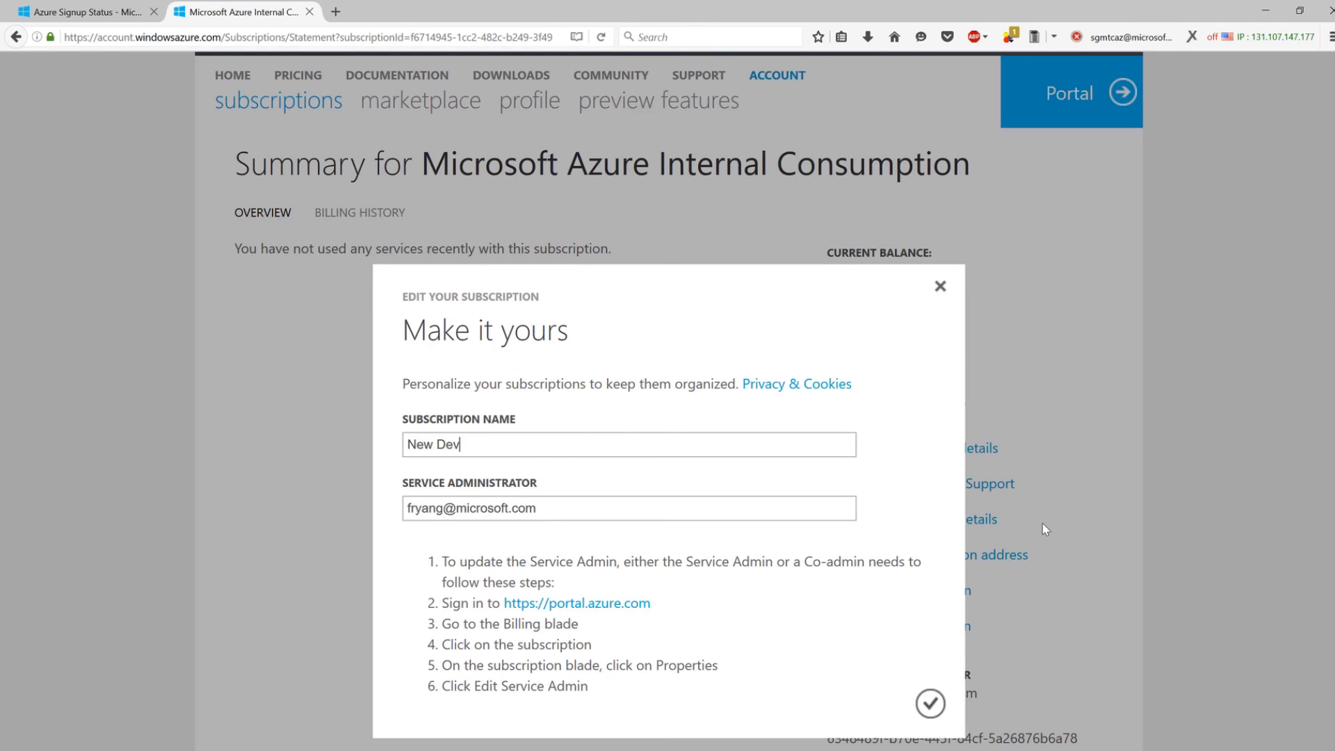
pyautogui.write('Test Subscription')
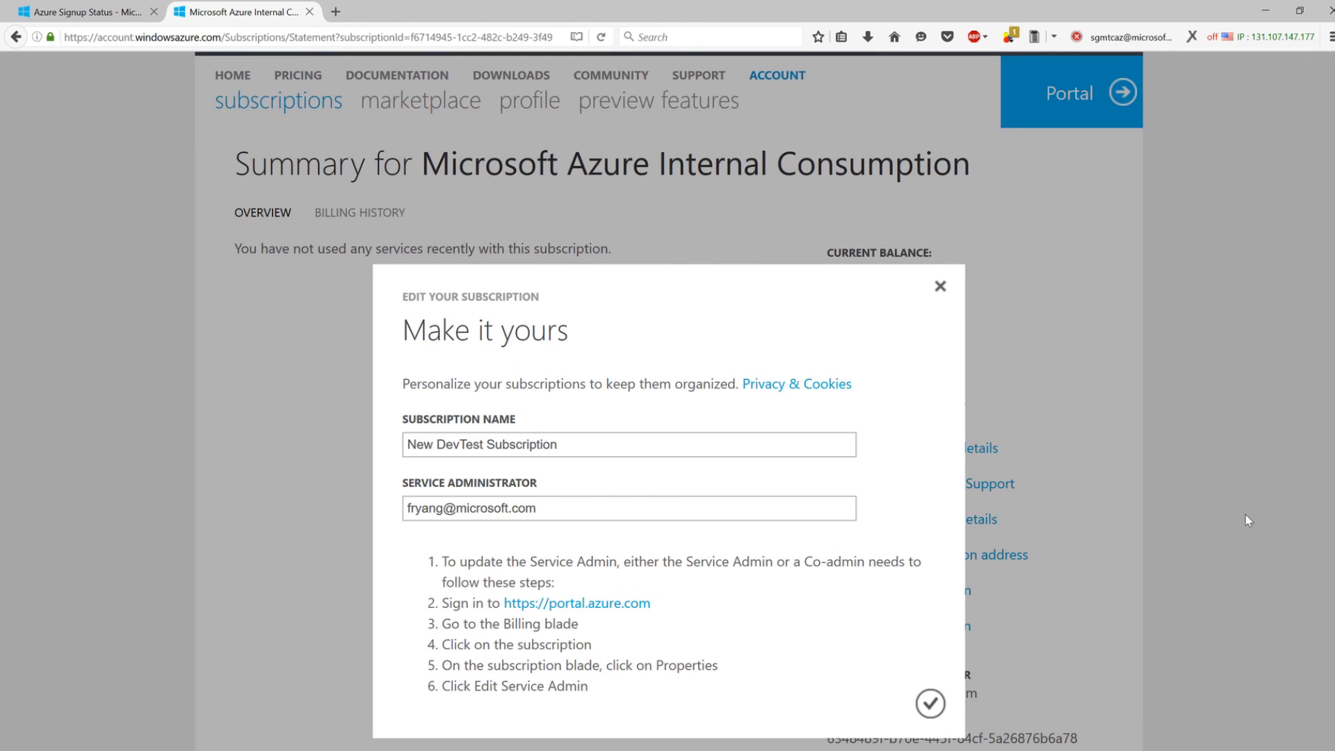
pyautogui.scroll(1, 1249, 520)
pyautogui.click(935, 705)
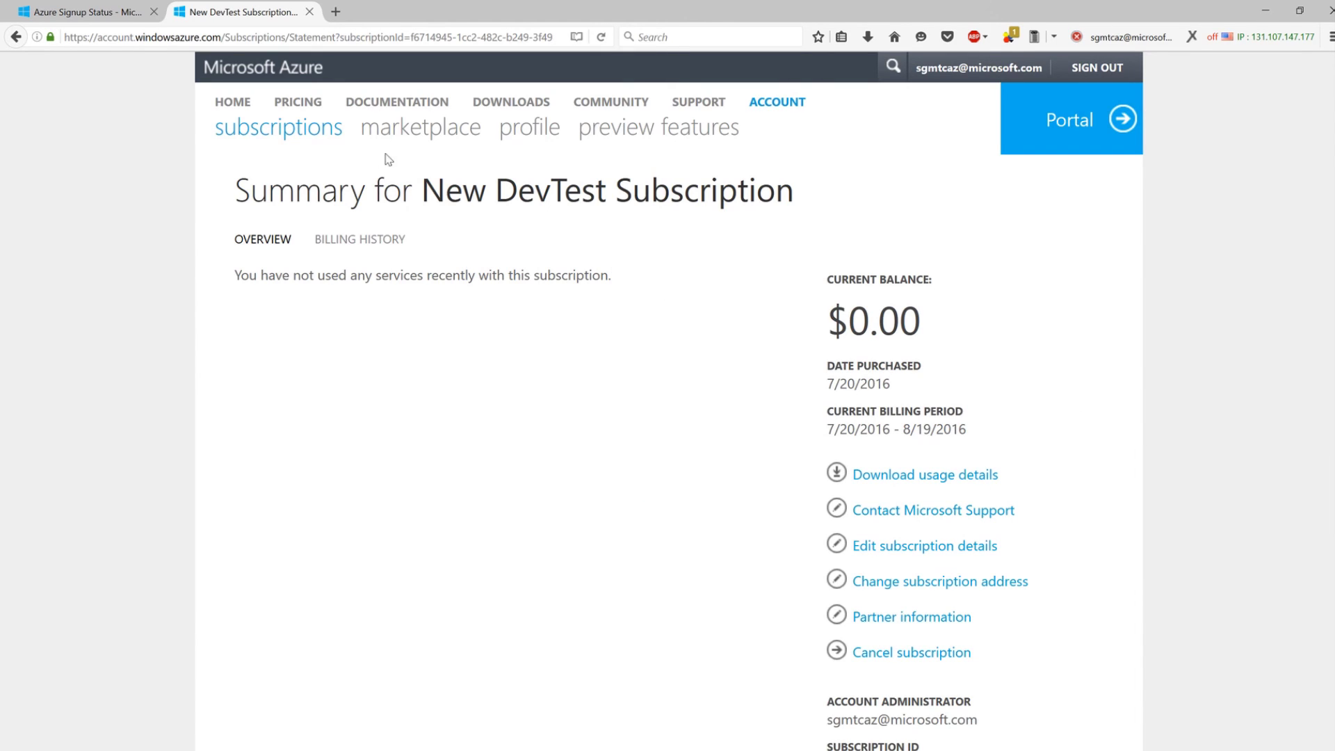
pyautogui.click(278, 140)
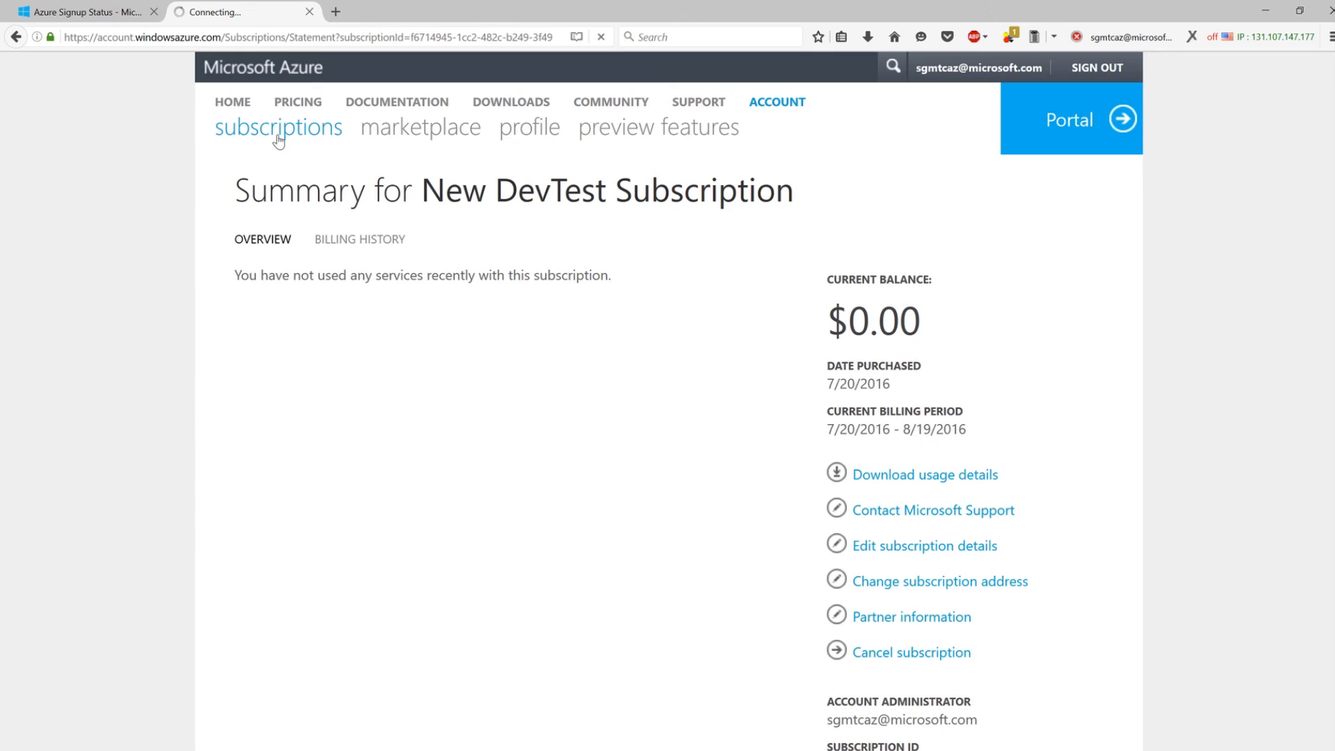